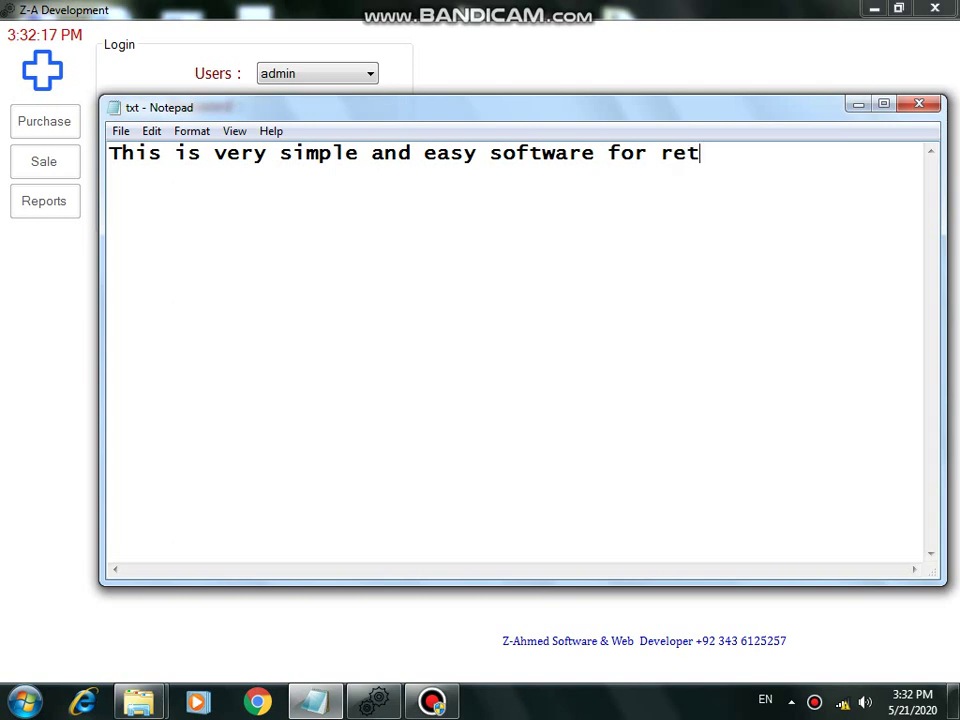
# Step: Replace the Notepad intro text with 'lets start demo' and return to the Z-A login form
pyautogui.write('markets sh')
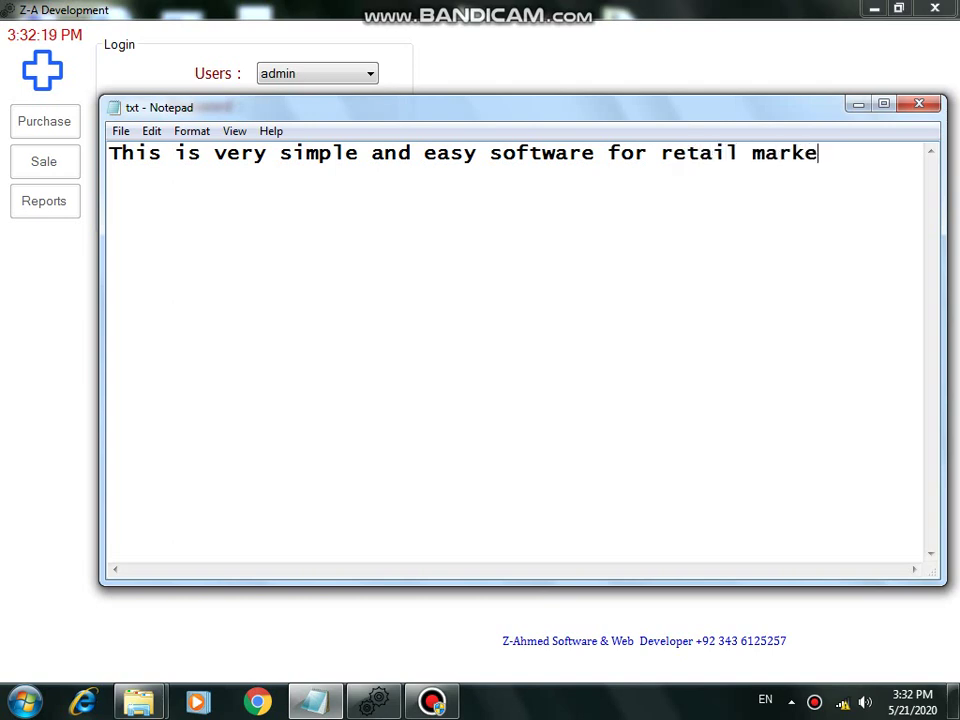
pyautogui.write('ops ')
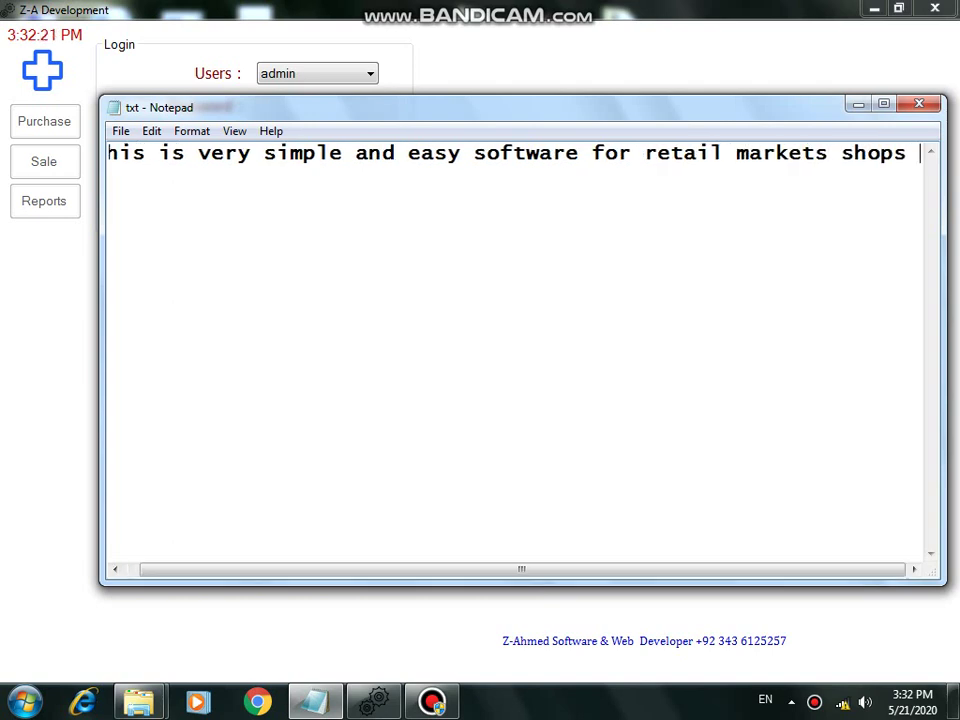
pyautogui.write('supermarkest')
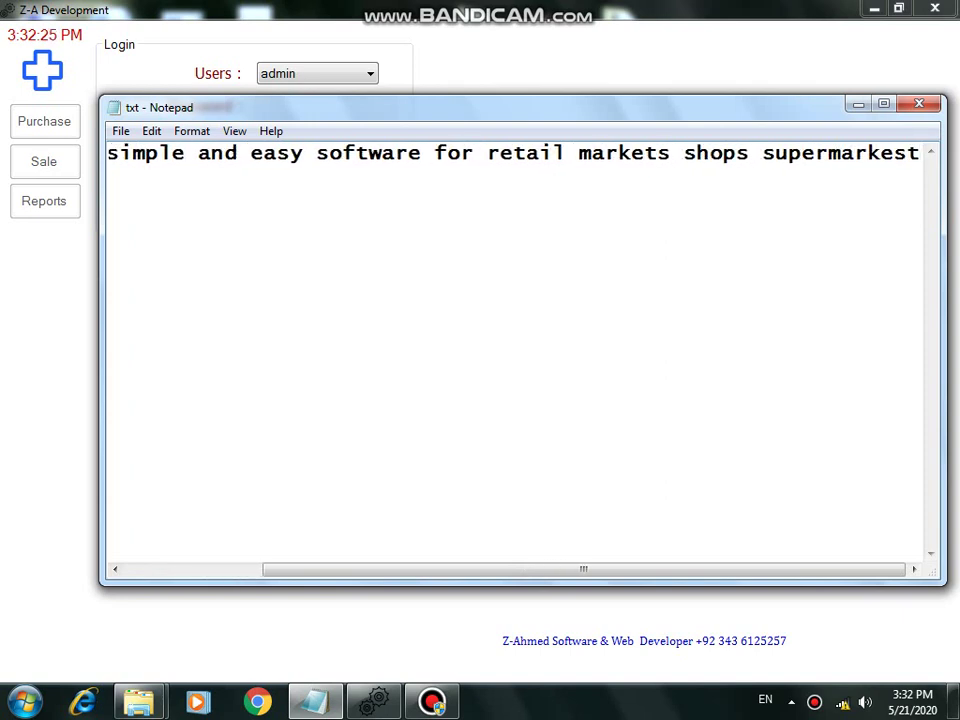
pyautogui.hotkey('ctrl', 'a')
pyautogui.press('BackSpace')
pyautogui.write('l')
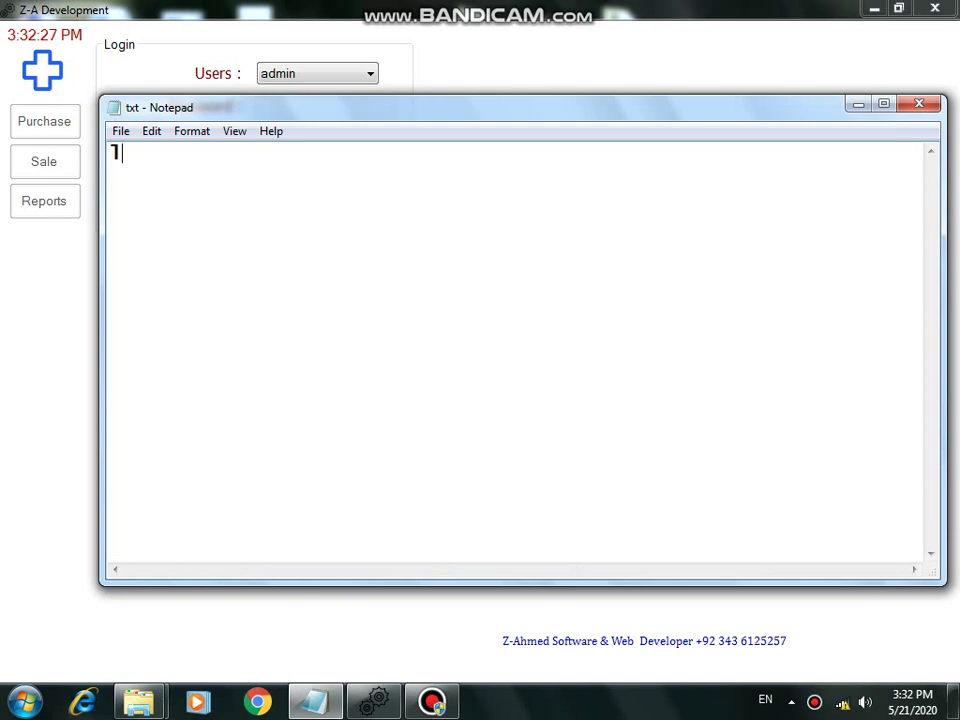
pyautogui.write('ets start demo')
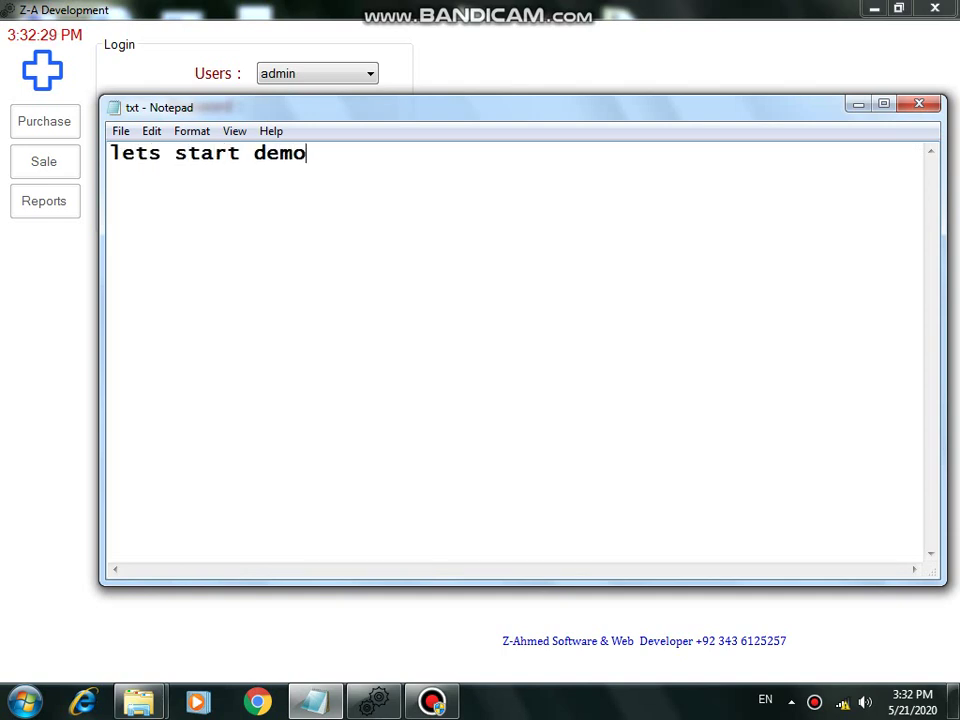
pyautogui.hotkey('alt', 'Tab')
# Step: Log in with the account password and dismiss the login success message
pyautogui.write('****')
pyautogui.press('Return')
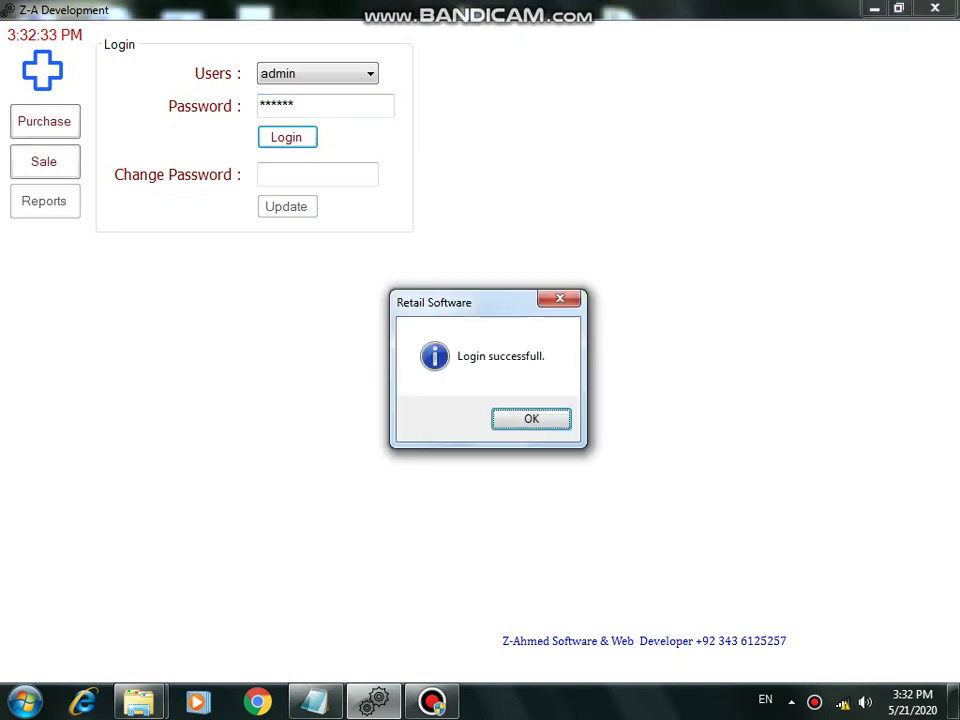
pyautogui.press('Return')
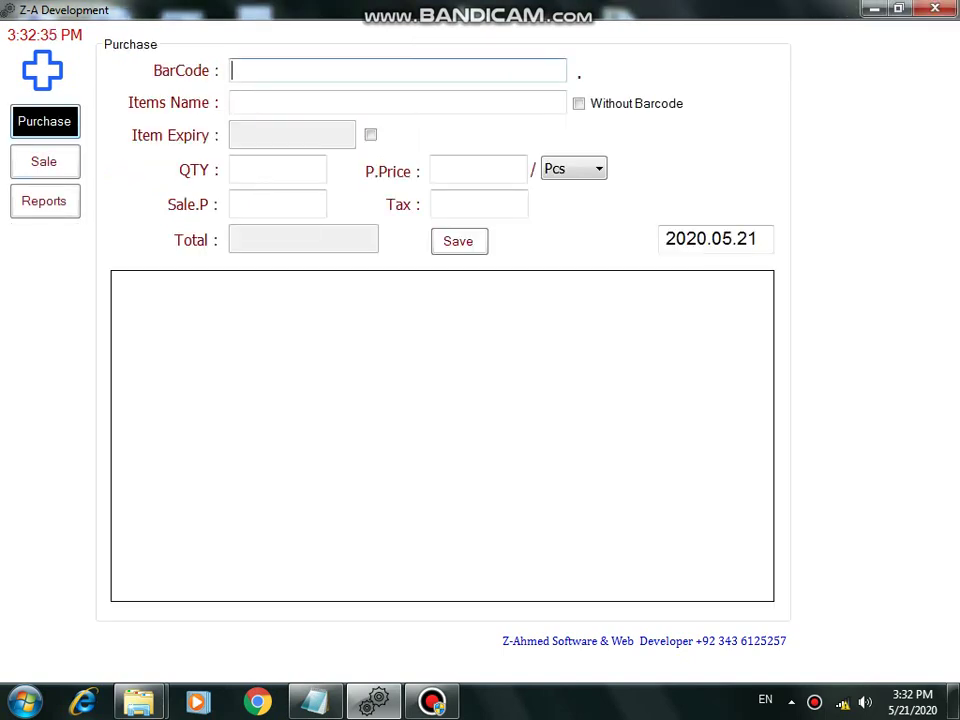
# Step: Enter barcode 123456789 on the Purchase form and move to the item name
pyautogui.write('sca')
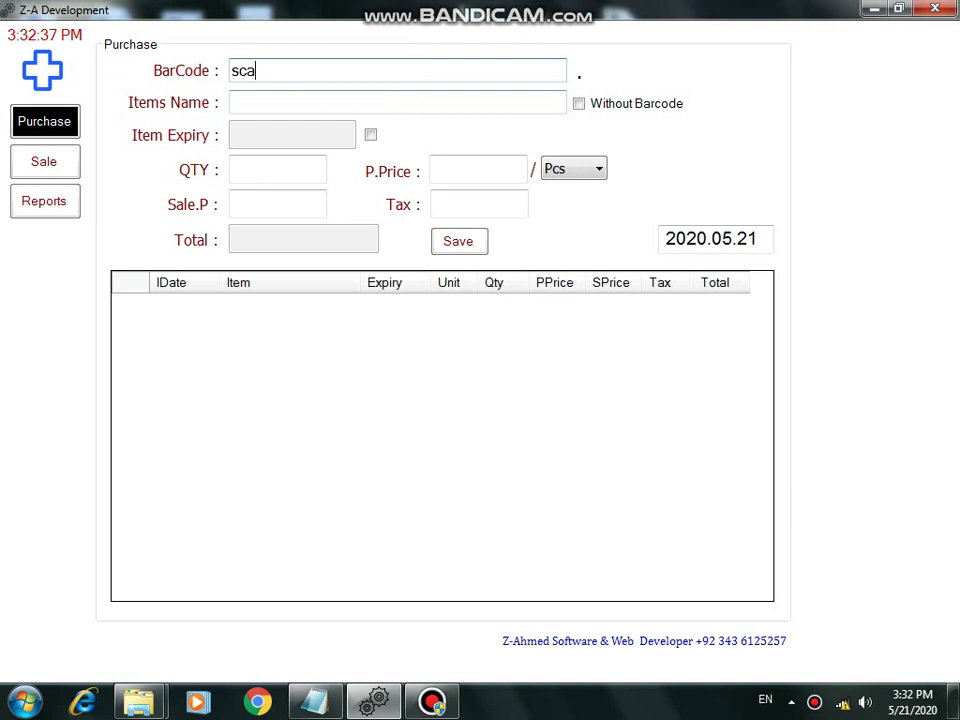
pyautogui.write('n barcode he')
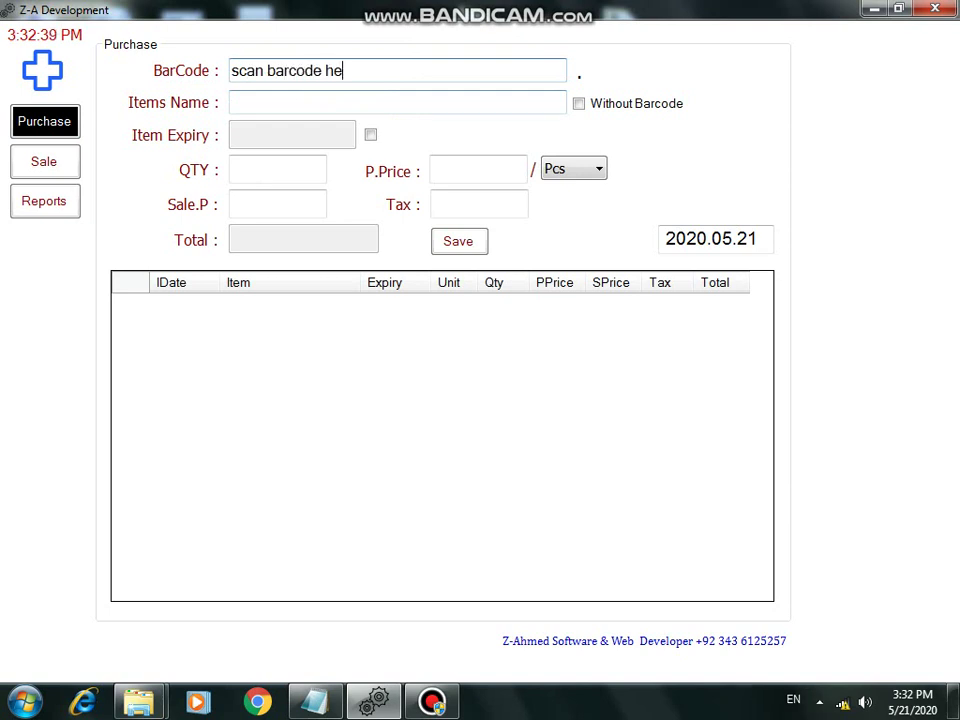
pyautogui.write('re purcha')
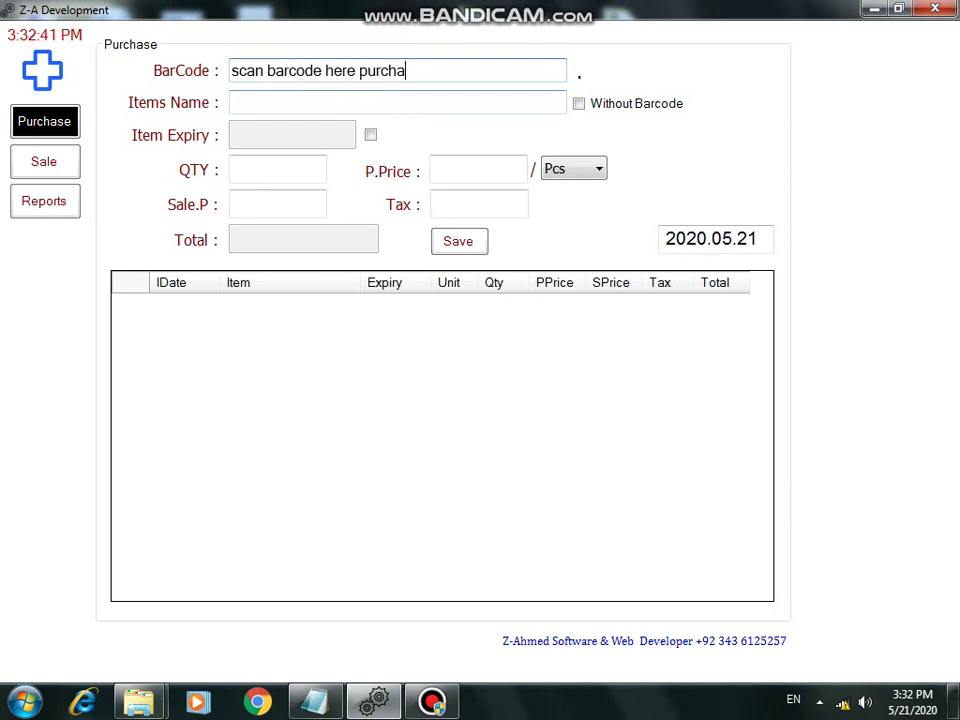
pyautogui.write('se of item')
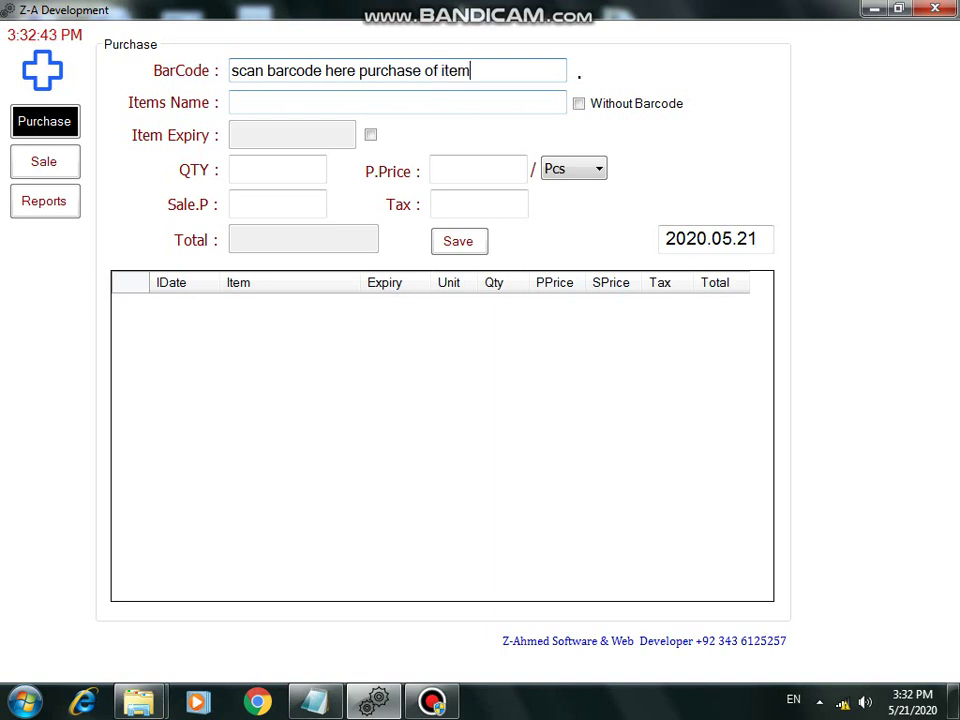
pyautogui.hotkey('ctrl', 'a')
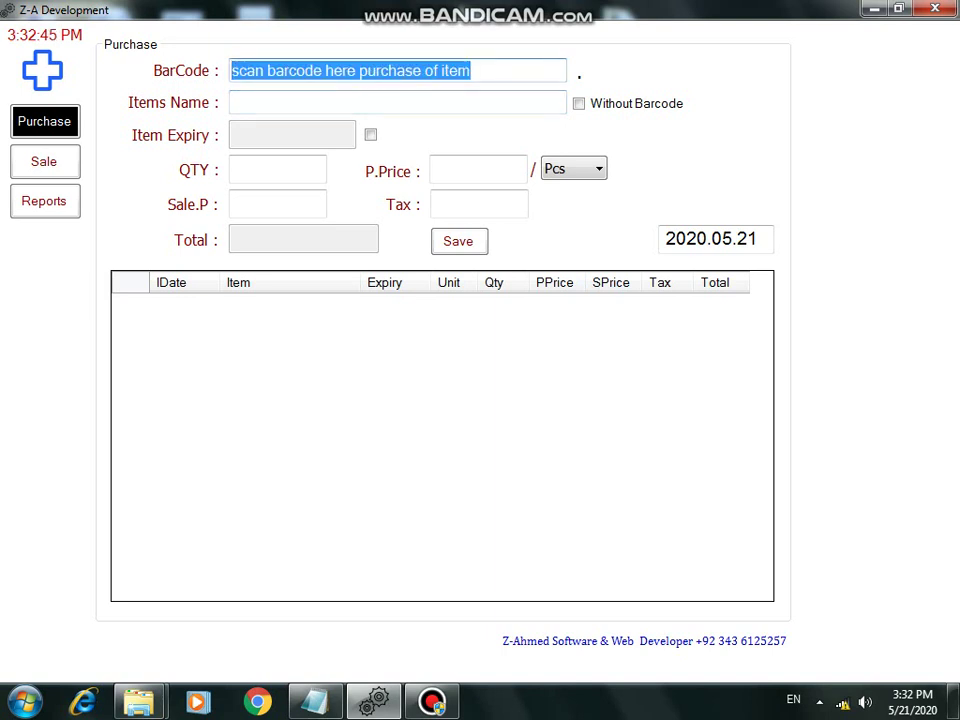
pyautogui.press('BackSpace')
pyautogui.write('example')
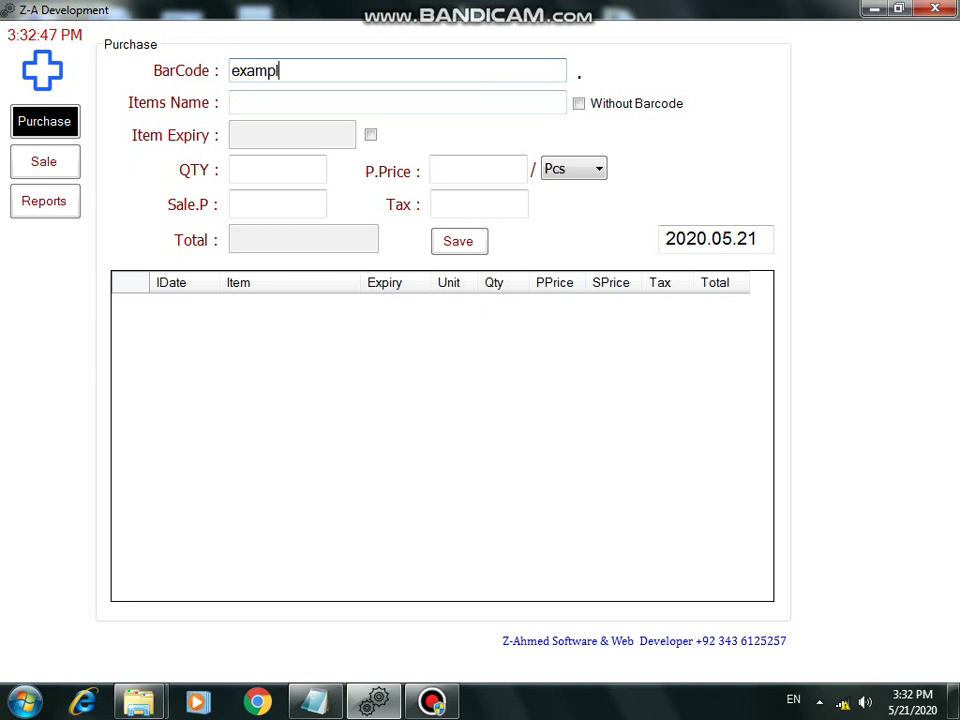
pyautogui.press('BackSpace')
pyautogui.press('BackSpace')
pyautogui.press('BackSpace')
pyautogui.press('BackSpace')
pyautogui.press('BackSpace')
pyautogui.press('BackSpace')
pyautogui.press('BackSpace')
pyautogui.press('BackSpace')
pyautogui.write('123456789')
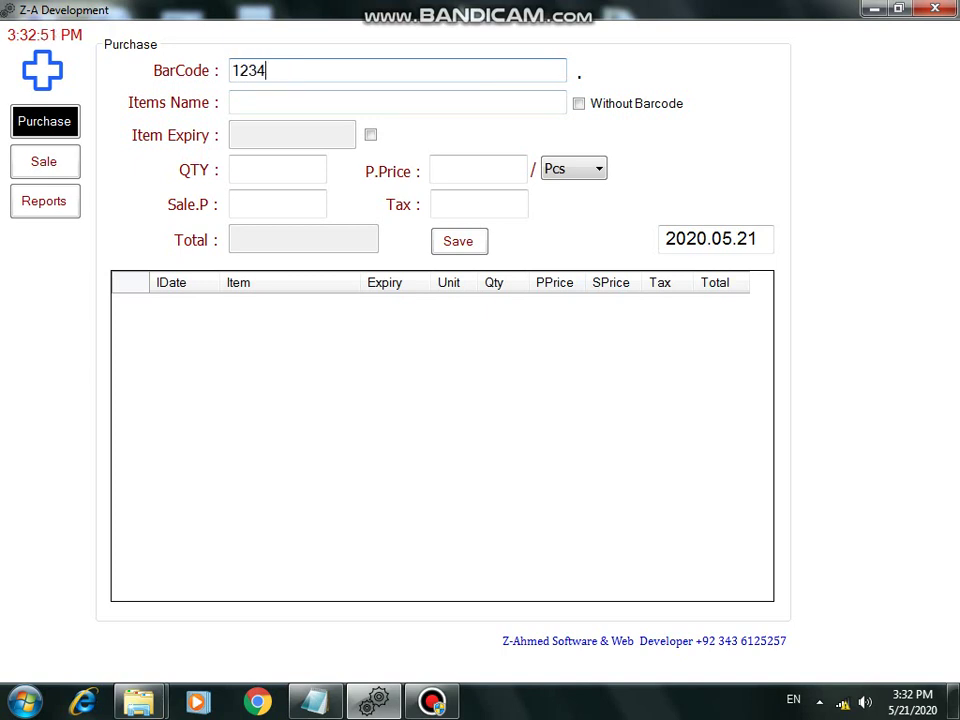
pyautogui.click(232, 102)
# Step: Save a purchase of pepsi 1.5 ltr: quantity 24, purchase price 55, sale price 60
pyautogui.write('enter item name')
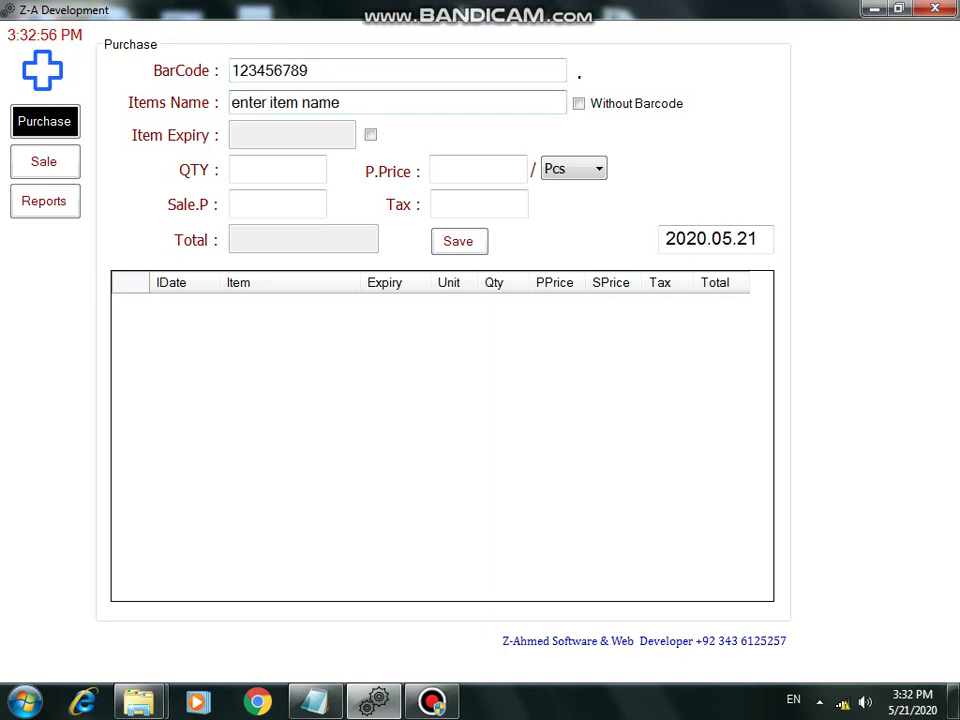
pyautogui.hotkey('ctrl', 'a')
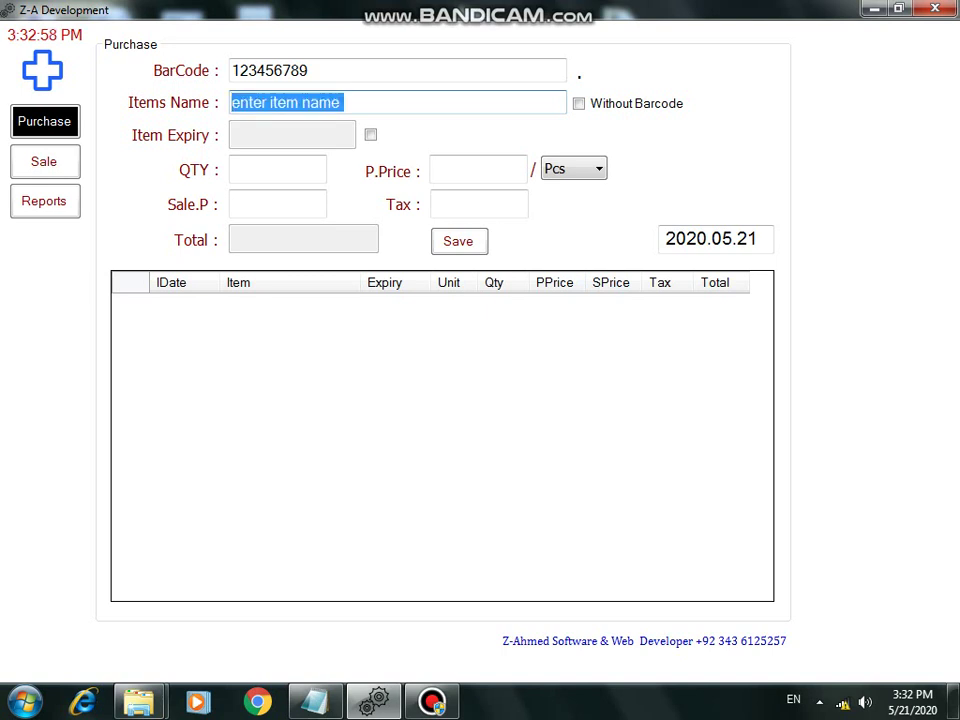
pyautogui.press('BackSpace')
pyautogui.write('pepsi 1.5 ltr')
pyautogui.press('Return')
pyautogui.write('24')
pyautogui.press('Return')
pyautogui.write('55')
pyautogui.press('Return')
pyautogui.press('Return')
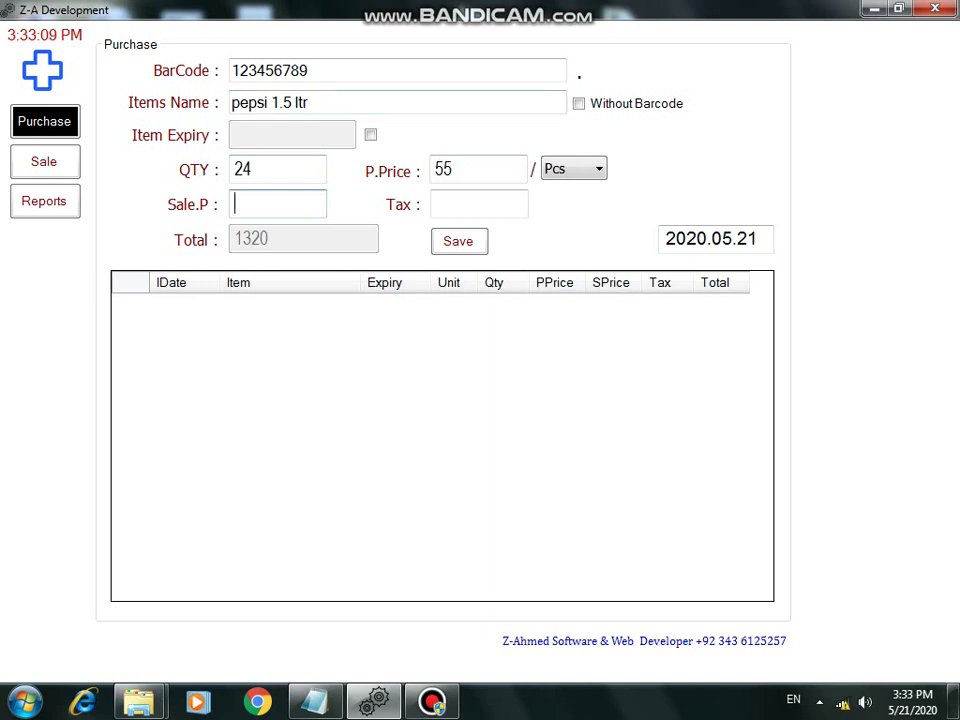
pyautogui.write('60')
pyautogui.press('Return')
pyautogui.press('Return')
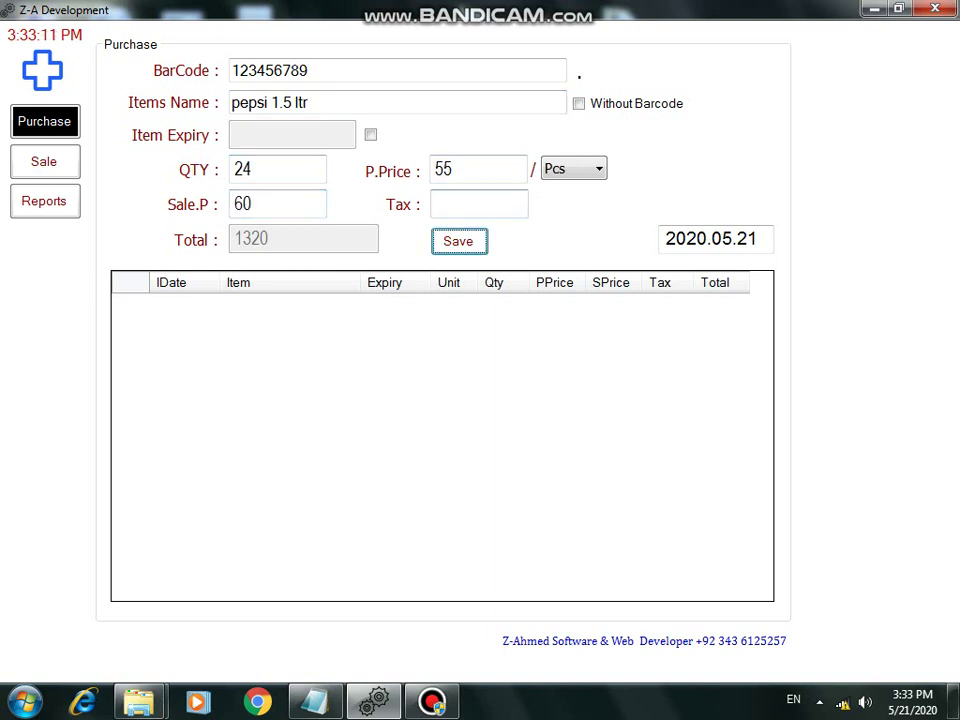
pyautogui.press('Return')
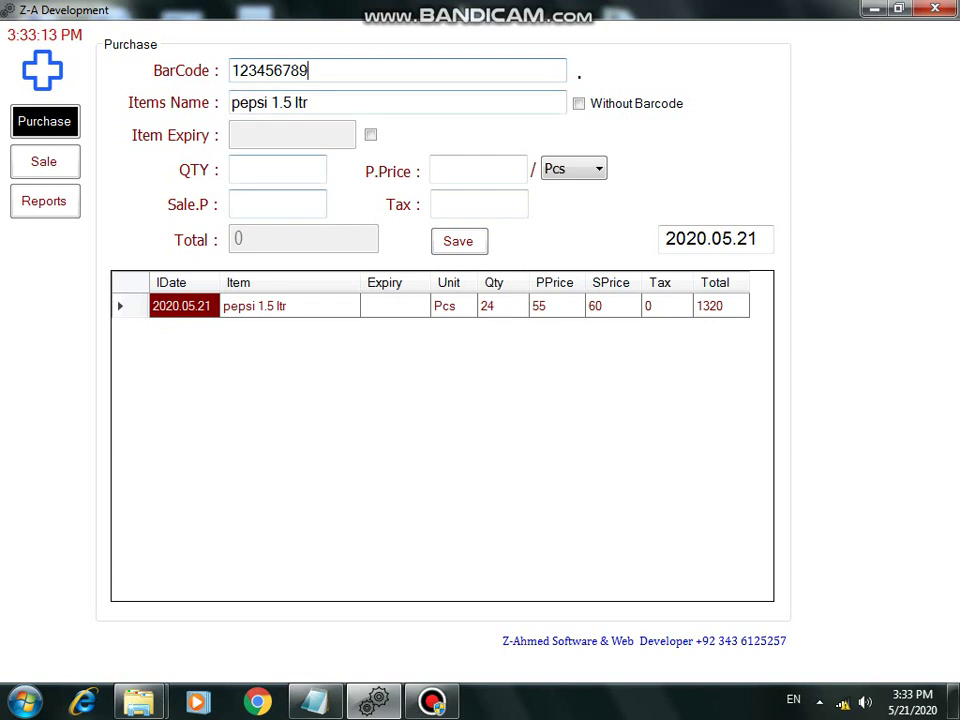
# Step: Replace the barcode with 987654321 and name the item pepsi cane
pyautogui.hotkey('ctrl', 'a')
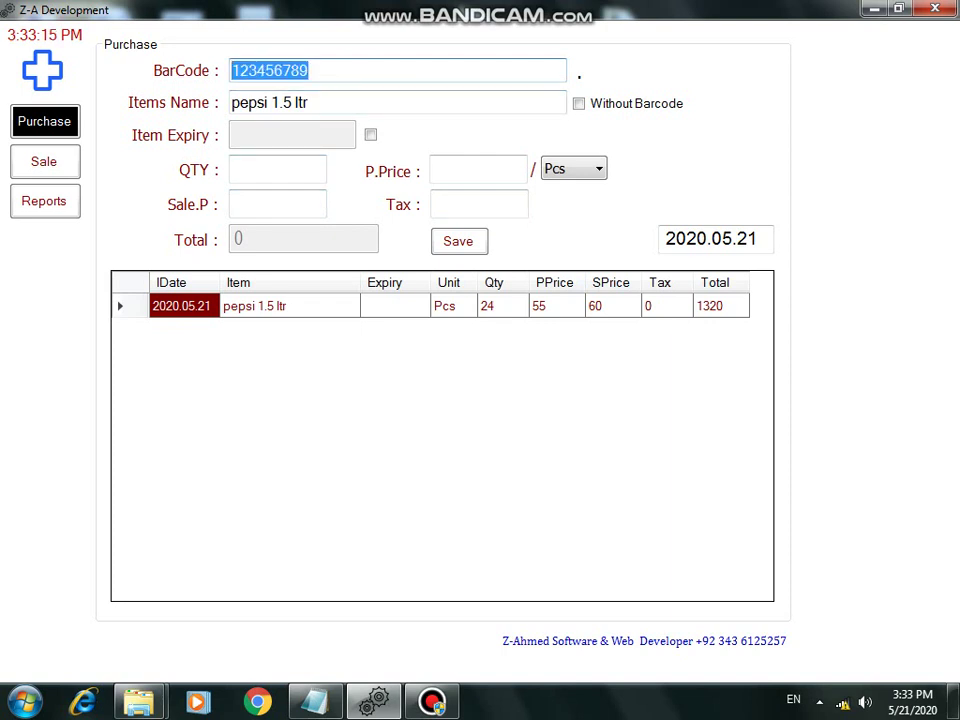
pyautogui.write('987654321')
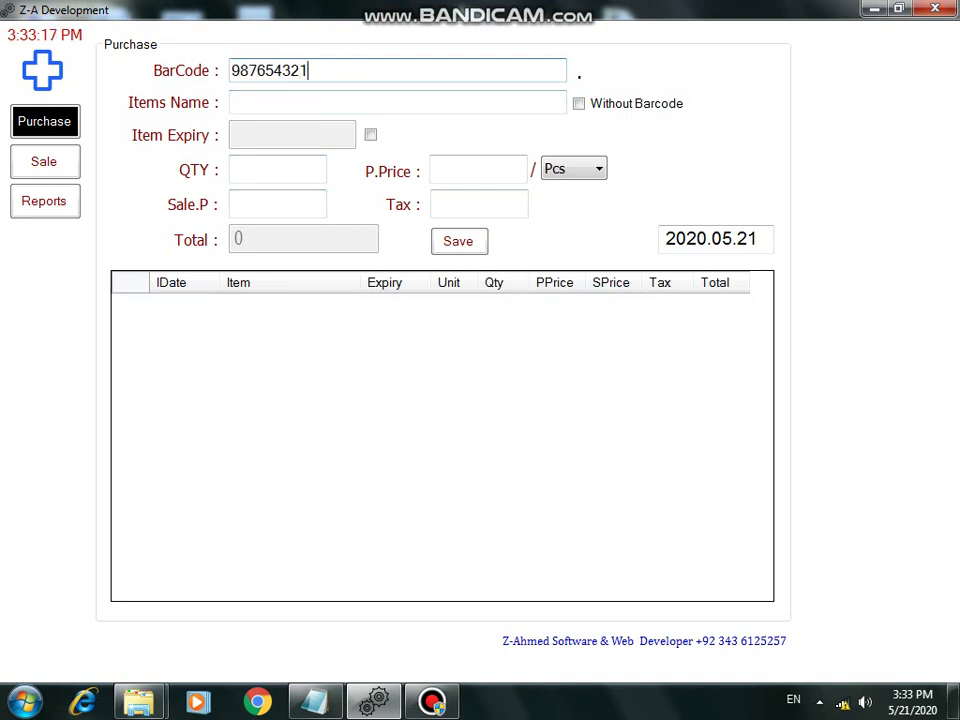
pyautogui.click(232, 102)
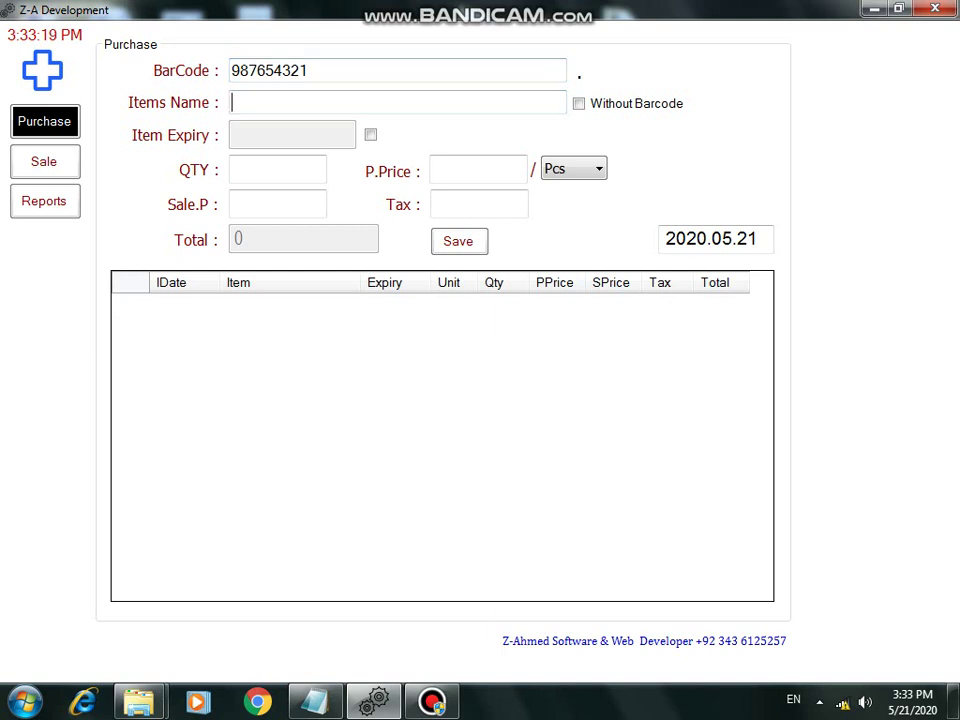
pyautogui.write('peps')
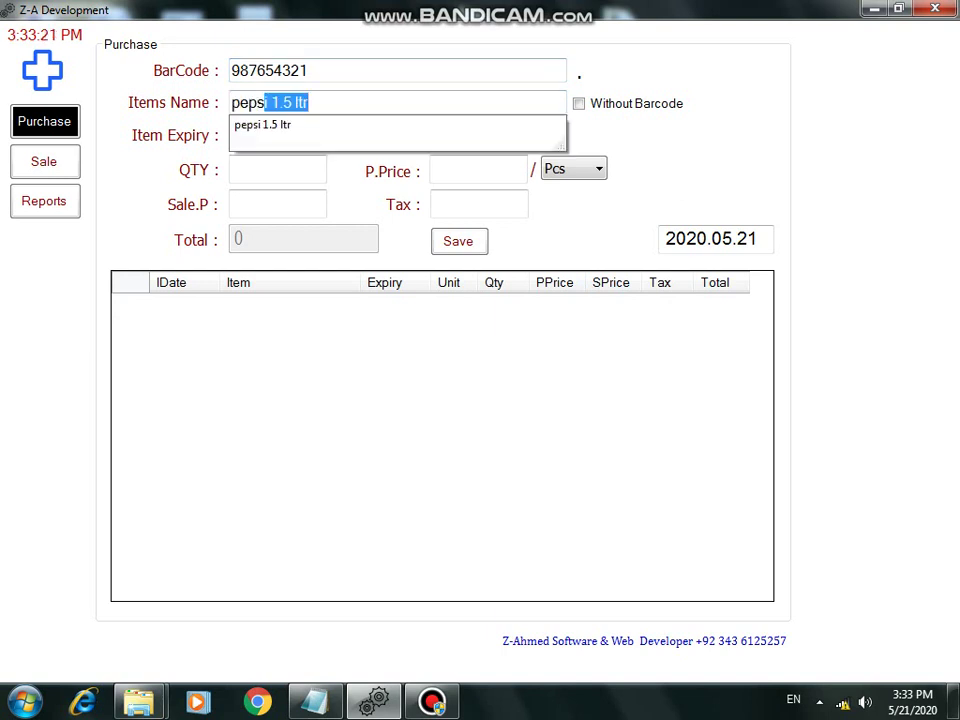
pyautogui.write('i cane')
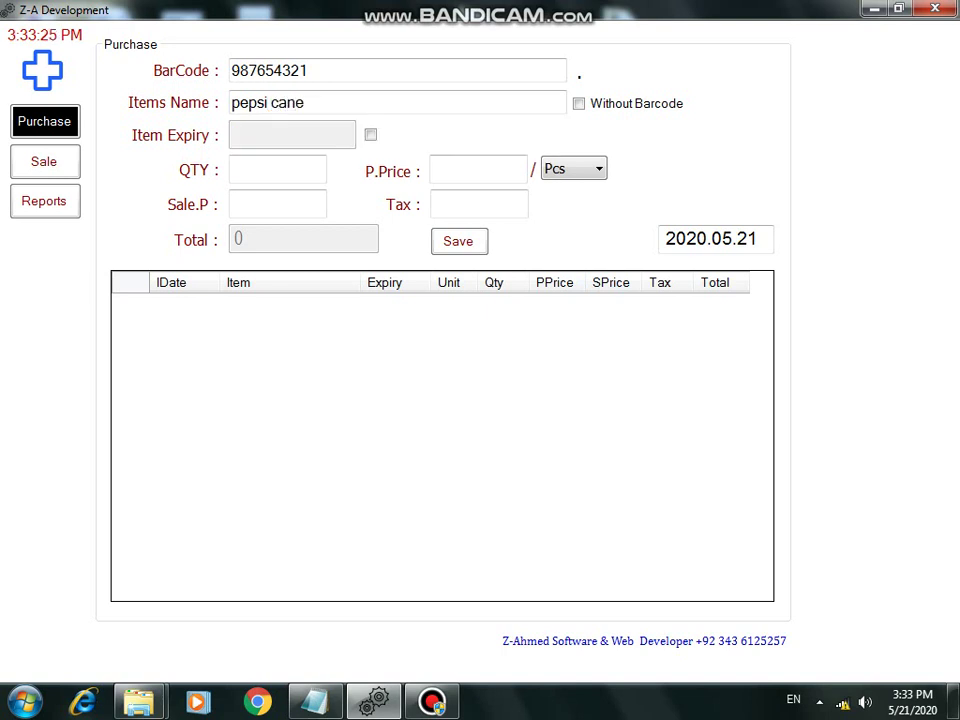
pyautogui.click(277, 169)
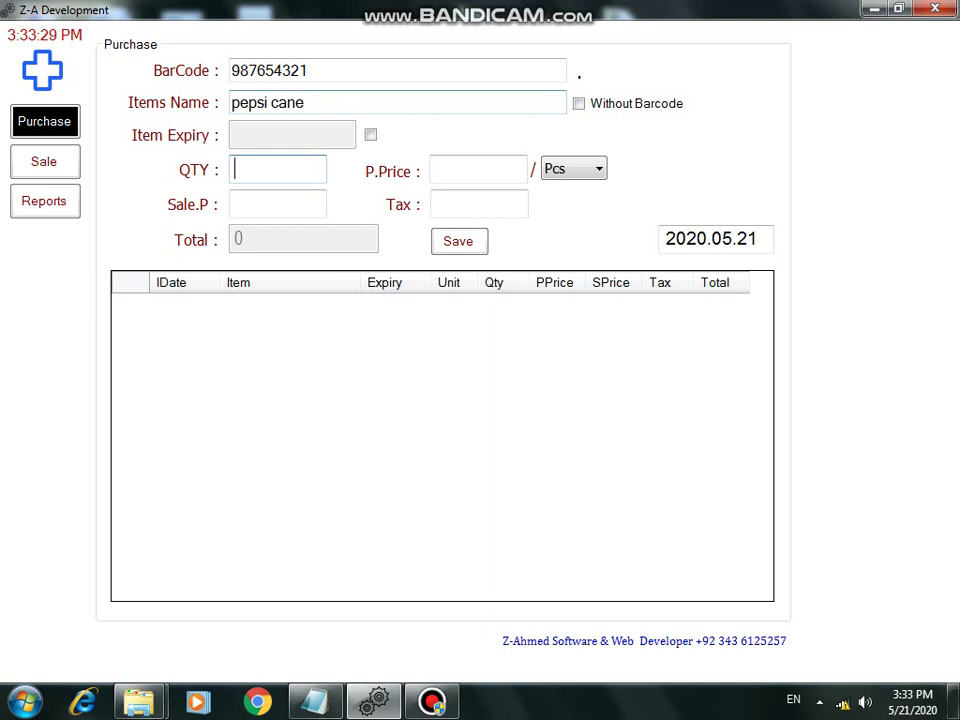
# Step: Set quantity 50, purchase price 45, sale price 50, and save the pepsi cane purchase
pyautogui.write('50')
pyautogui.click(478, 169)
pyautogui.write('12')
pyautogui.press('Tab')
pyautogui.hotkey('shift', 'Tab')
pyautogui.write('45')
pyautogui.press('Tab')
pyautogui.write('50')
pyautogui.press('Tab')
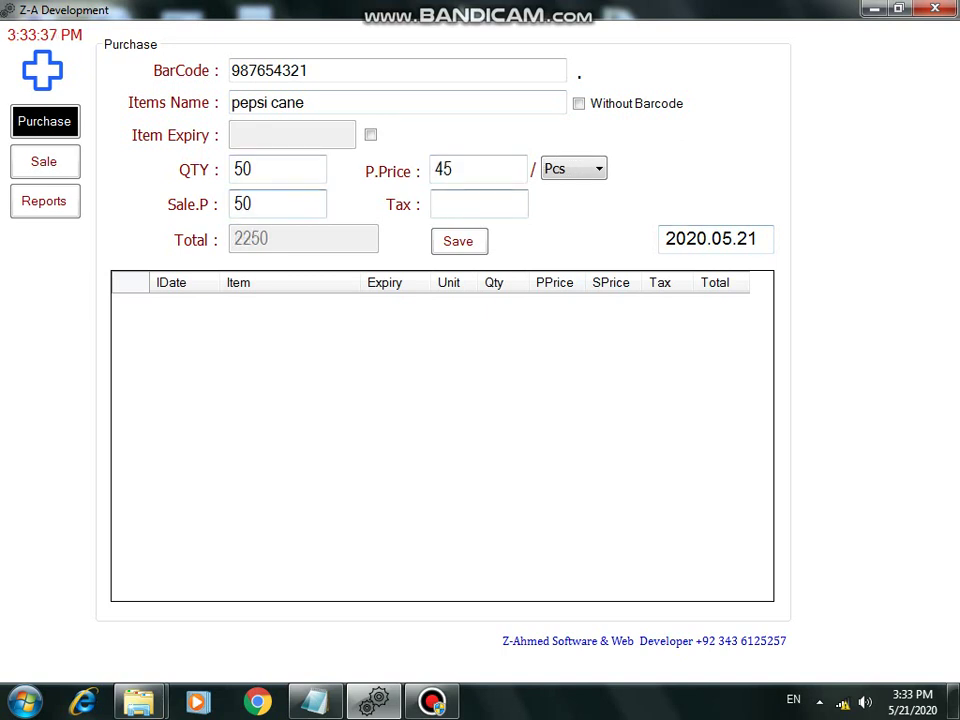
pyautogui.press('Tab')
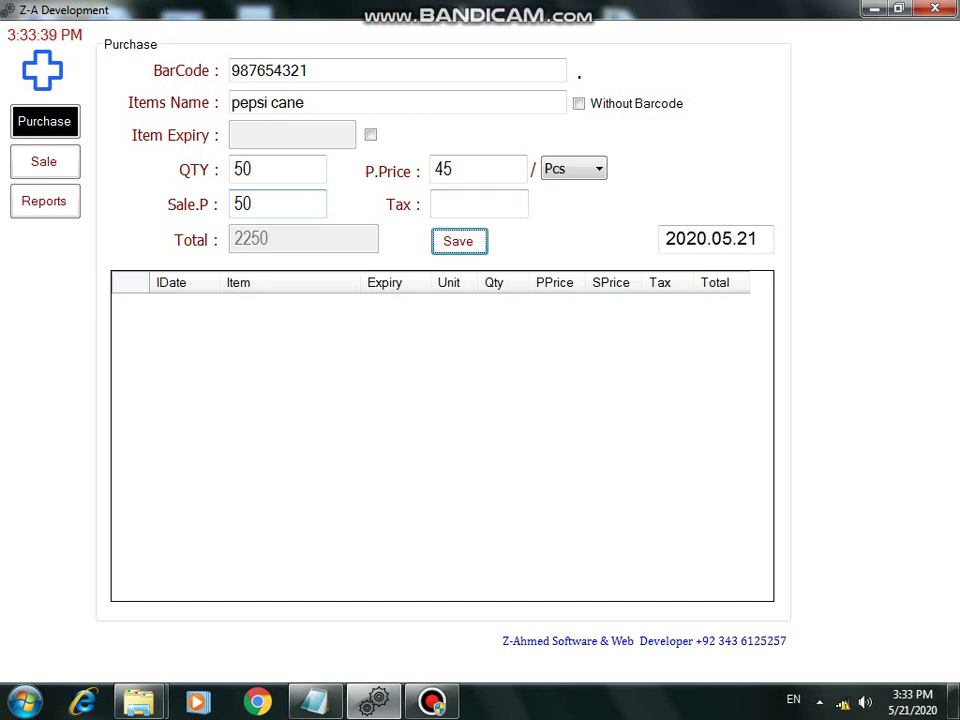
pyautogui.press('Return')
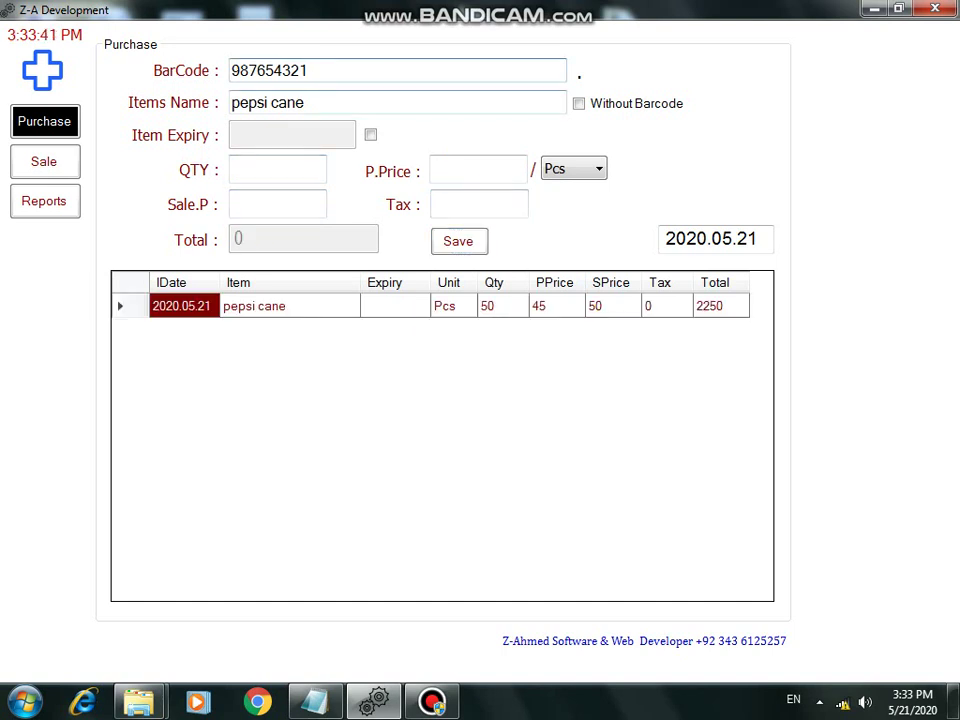
# Step: Mark the new item as having no barcode and name it chocolate bscts
pyautogui.press('Tab')
pyautogui.press('space')
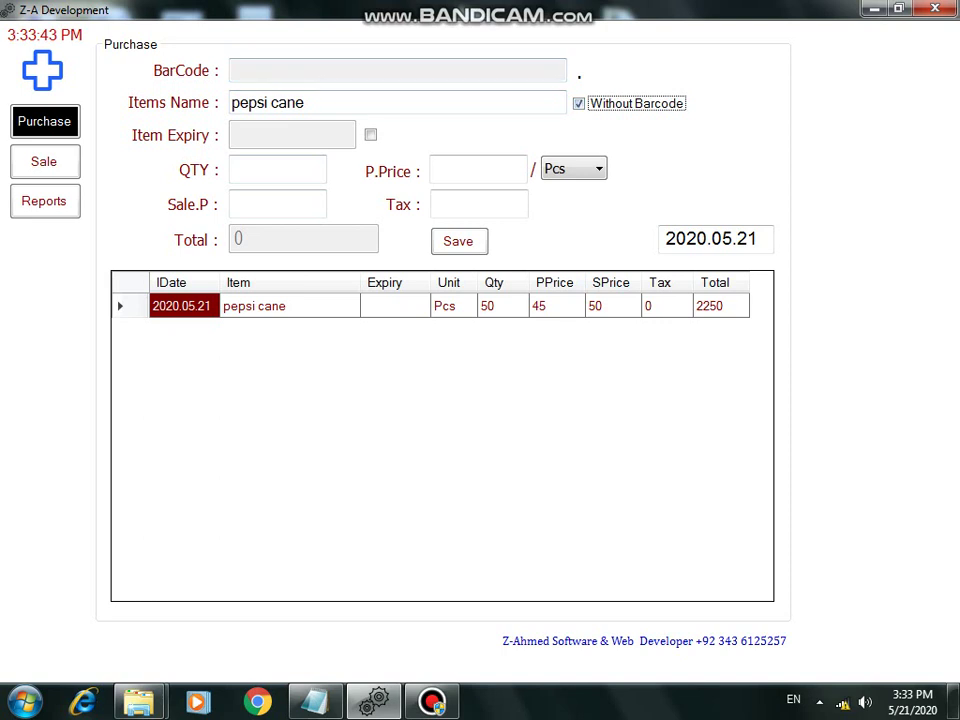
pyautogui.write('en')
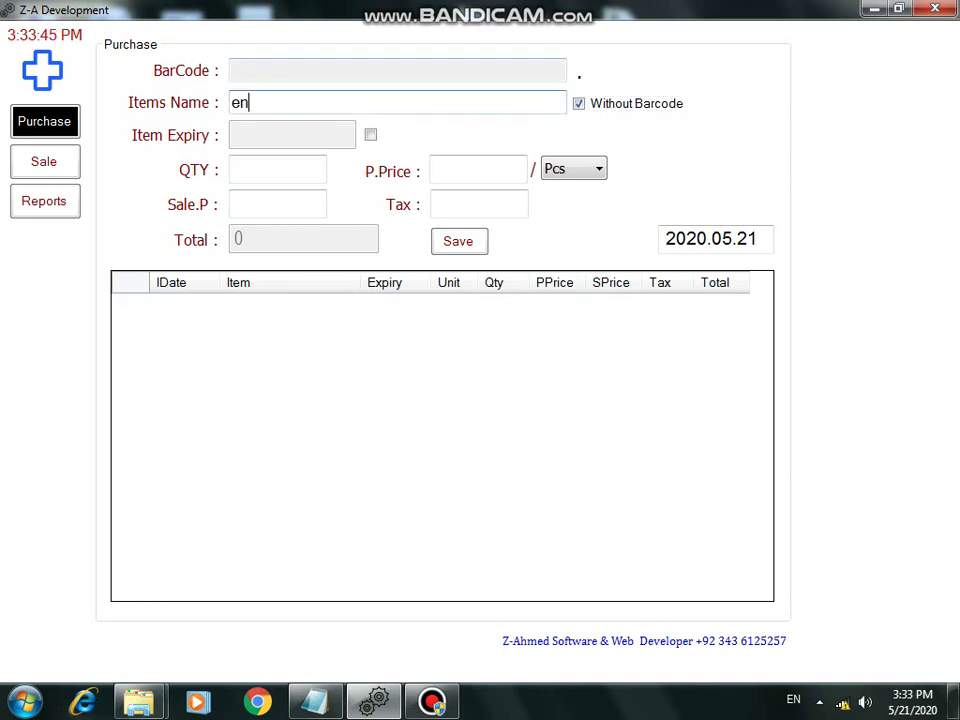
pyautogui.write('ter item name')
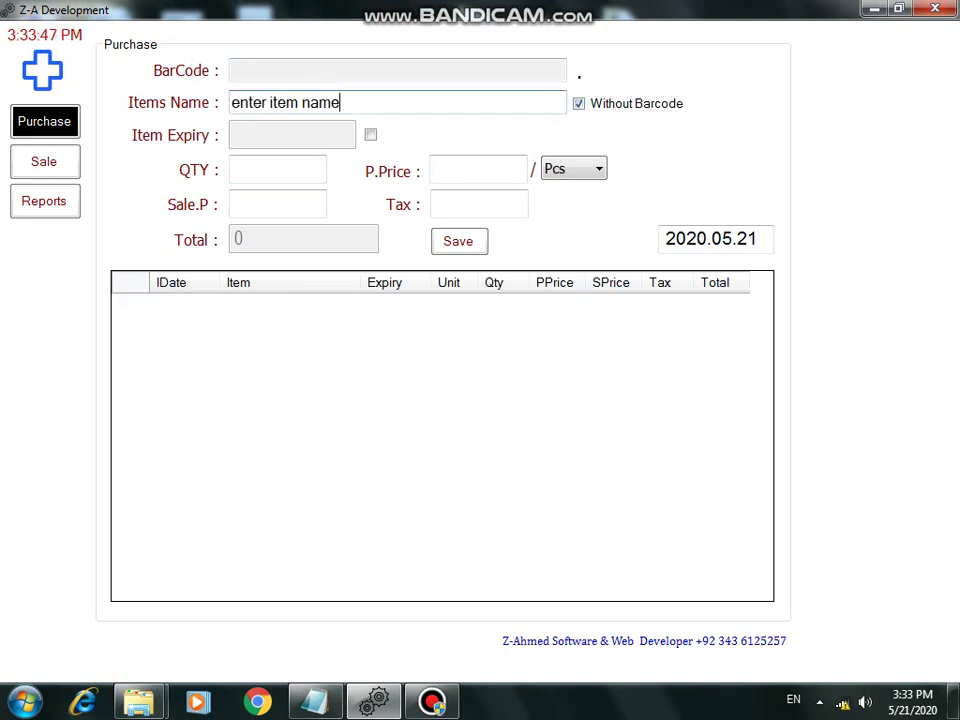
pyautogui.write(' without barcode')
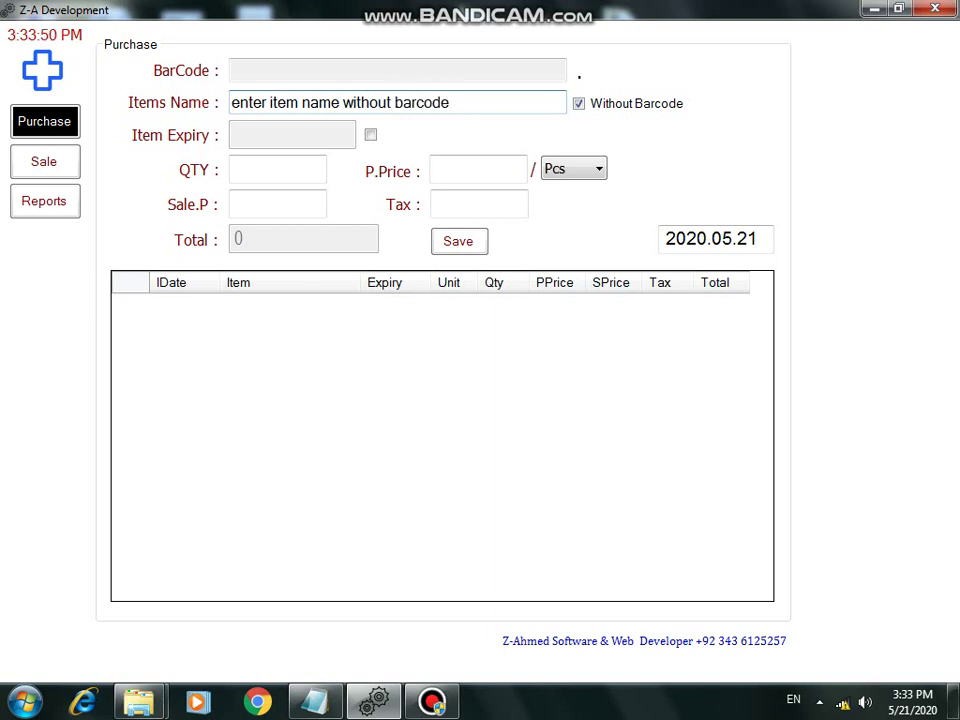
pyautogui.hotkey('ctrl', 'a')
pyautogui.press('BackSpace')
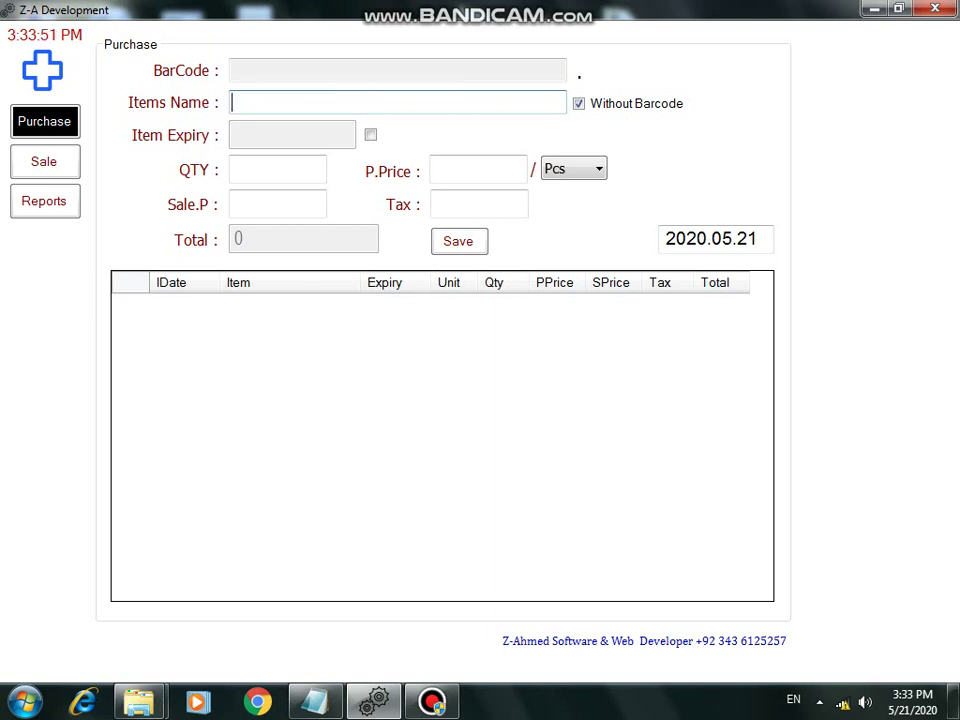
pyautogui.write('example')
pyautogui.hotkey('ctrl', 'a')
pyautogui.press('BackSpace')
pyautogui.write('chocolate b')
pyautogui.write('scts')
pyautogui.press('BackSpace')
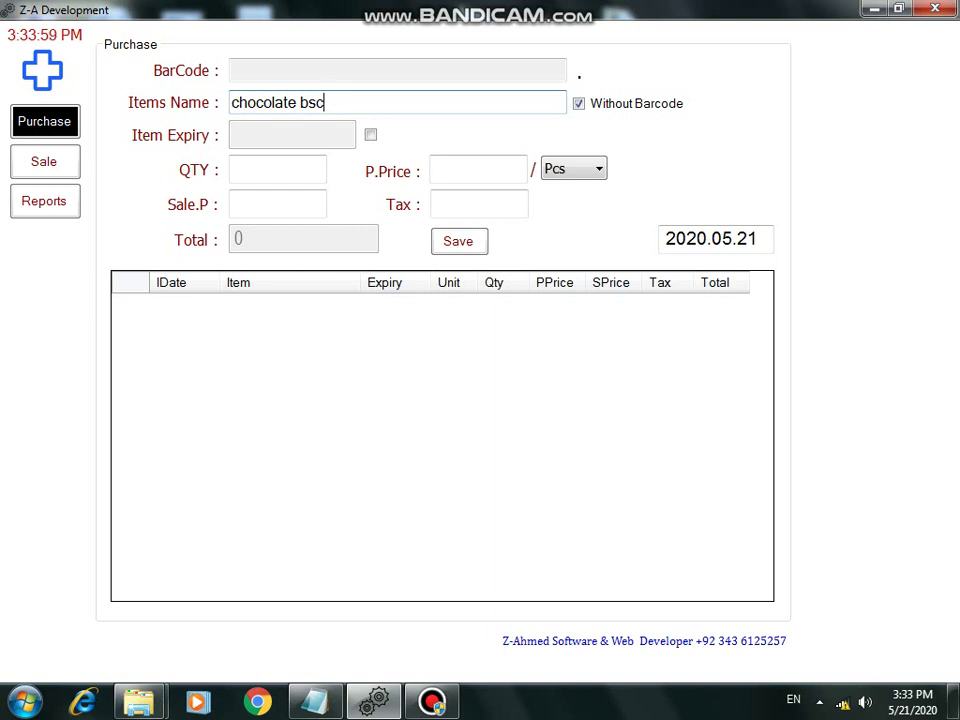
pyautogui.write('ts')
# Step: Save chocolate bscts with quantity 50, price 20 per Kg, sale price 40, tax 0
pyautogui.click(277, 170)
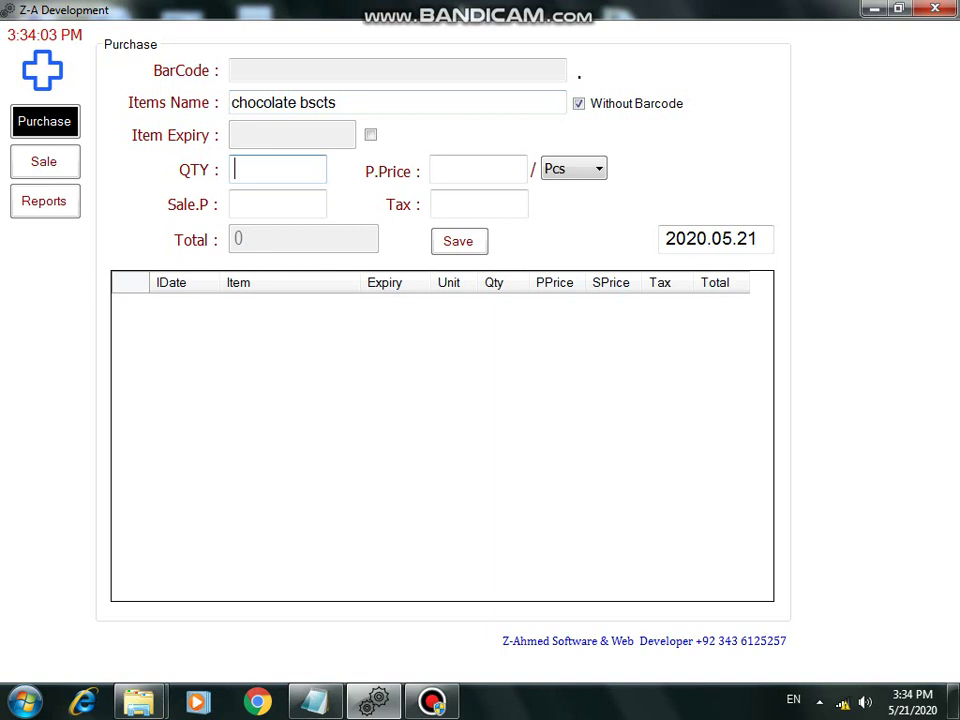
pyautogui.write('50')
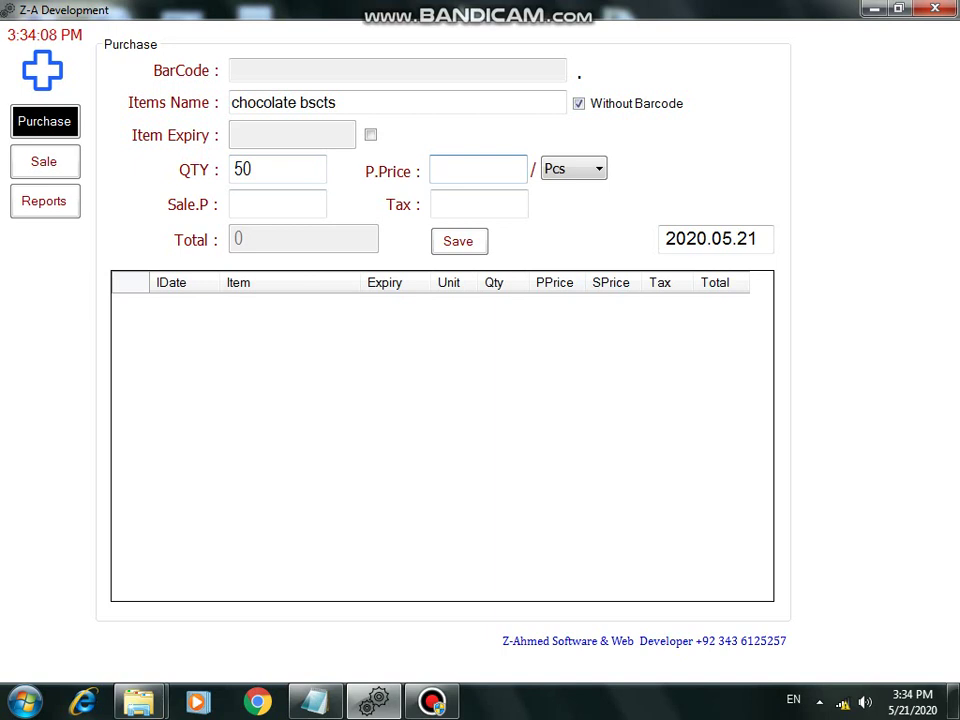
pyautogui.write('20')
pyautogui.press('Down')
pyautogui.press('Return')
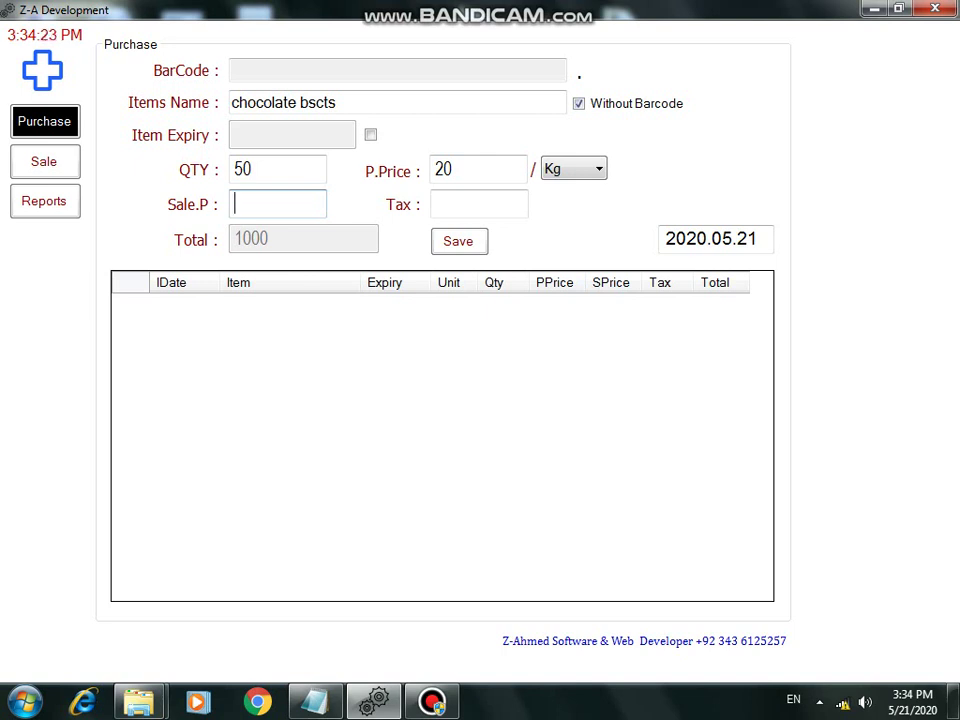
pyautogui.write('40')
pyautogui.press('Tab')
pyautogui.write('0')
pyautogui.press('Tab')
pyautogui.press('Return')
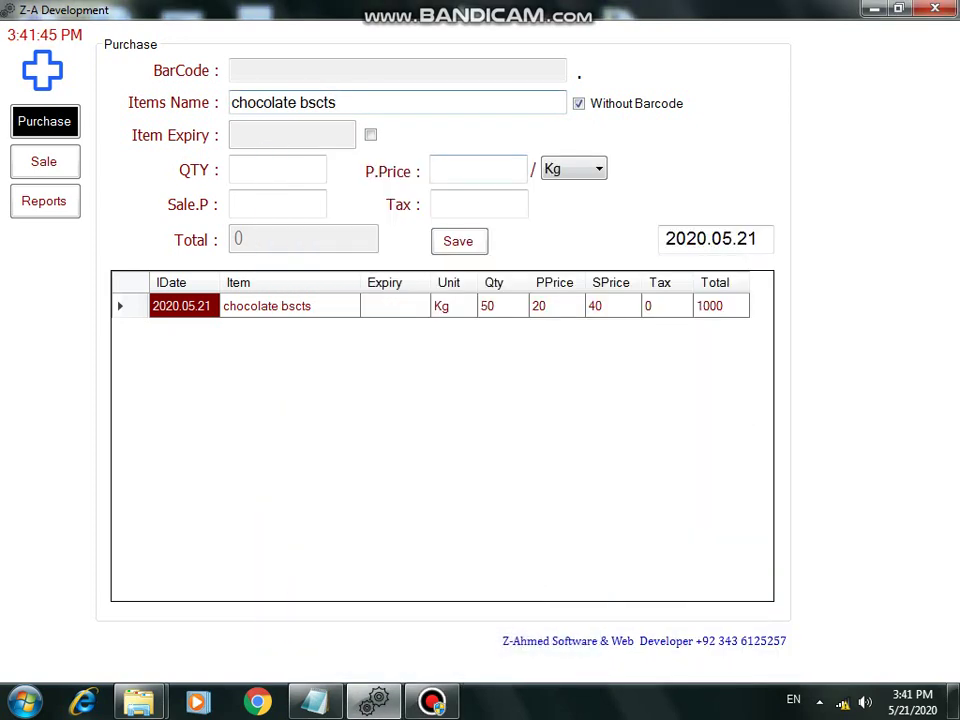
# Step: Rename the item to coconat bscts with quantity 50
pyautogui.hotkey('ctrl', 'a')
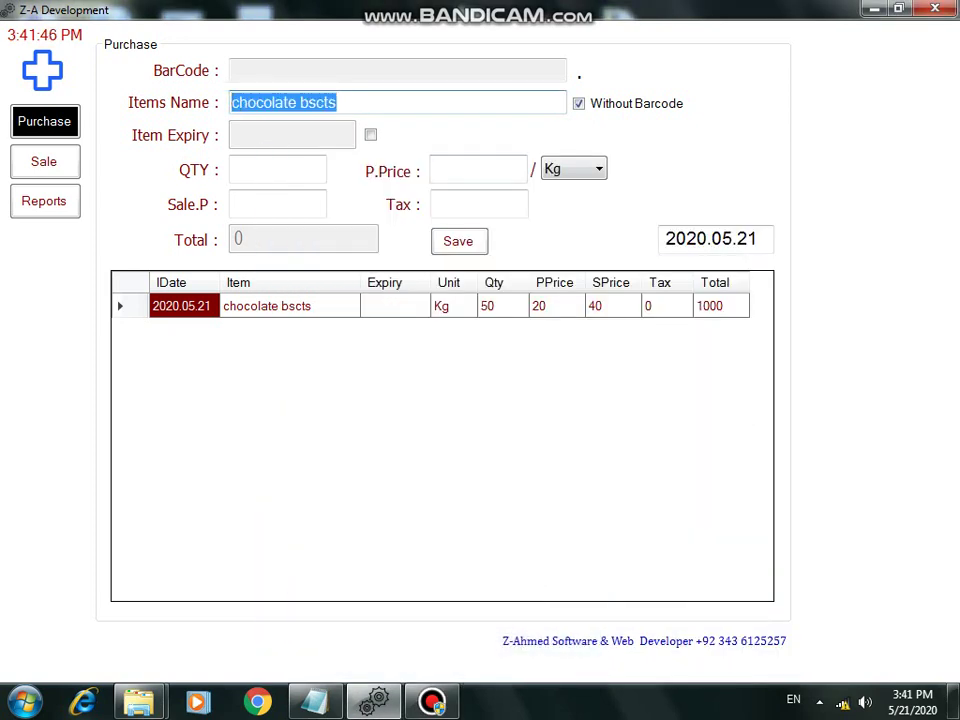
pyautogui.write('coconat bscts')
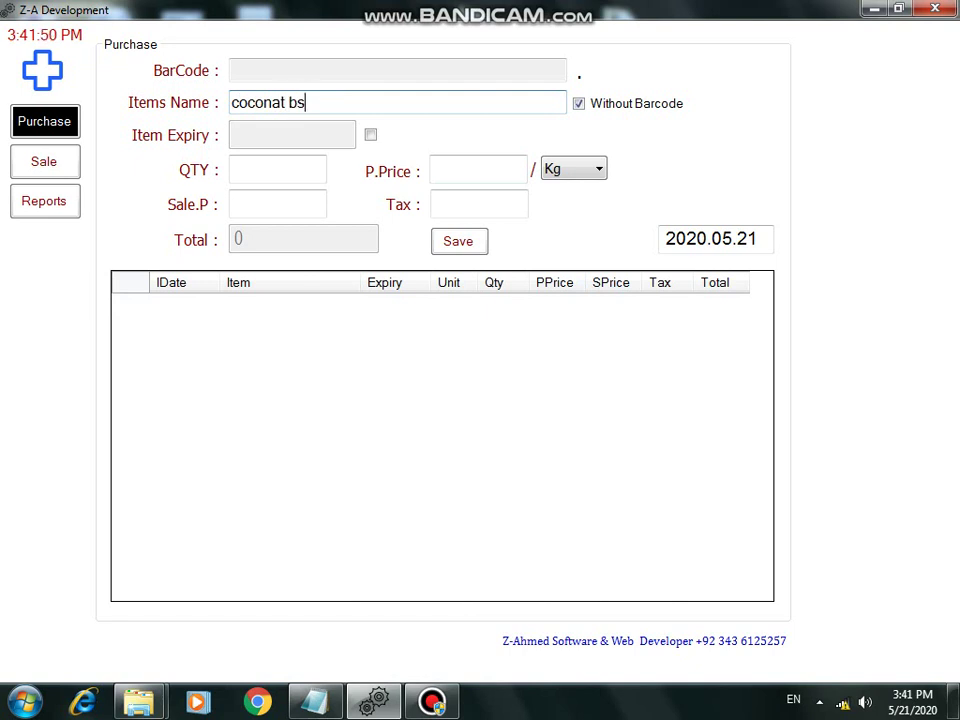
pyautogui.click(277, 170)
pyautogui.write('24')
pyautogui.press('Return')
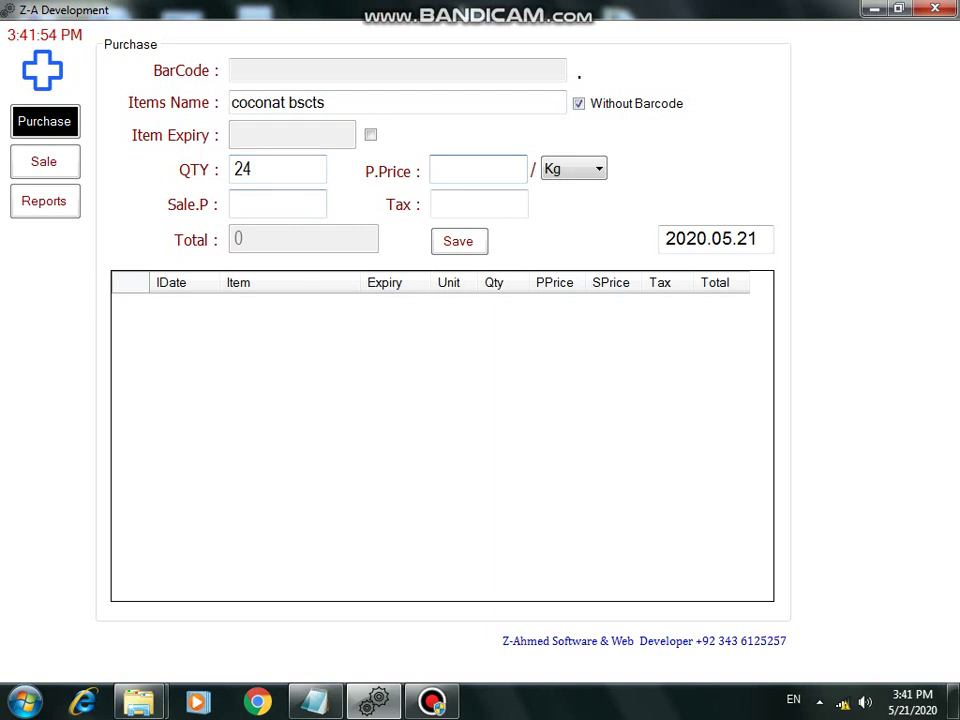
pyautogui.hotkey('shift', 'Tab')
pyautogui.write('50')
pyautogui.press('Return')
# Step: Save coconat bscts with price 25 per Kg, sale price 35, tax 0
pyautogui.write('25')
pyautogui.press('Return')
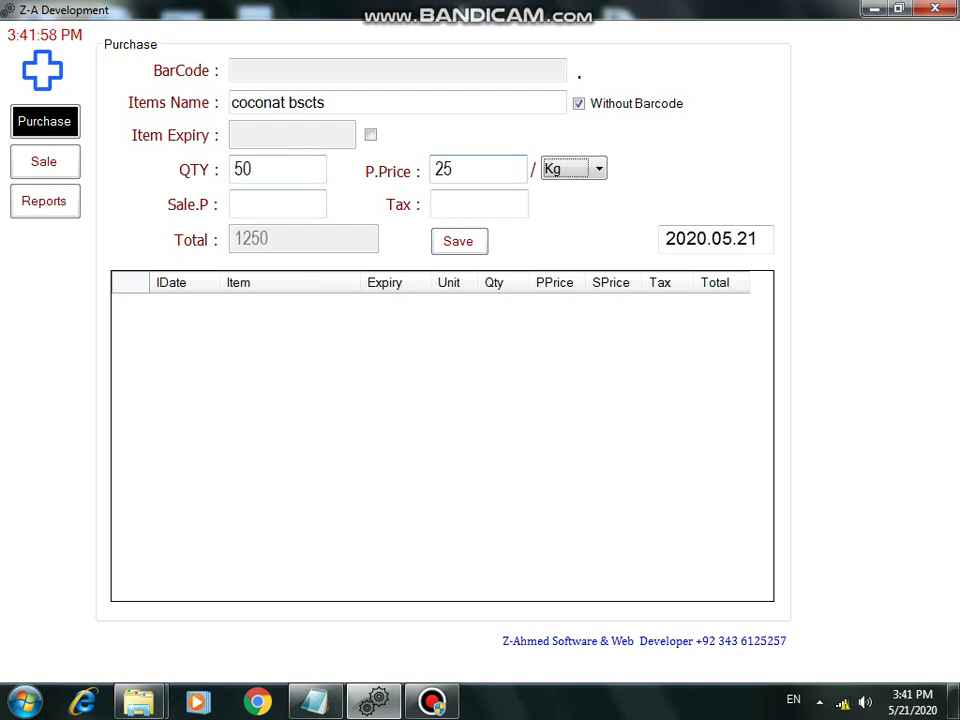
pyautogui.press('Return')
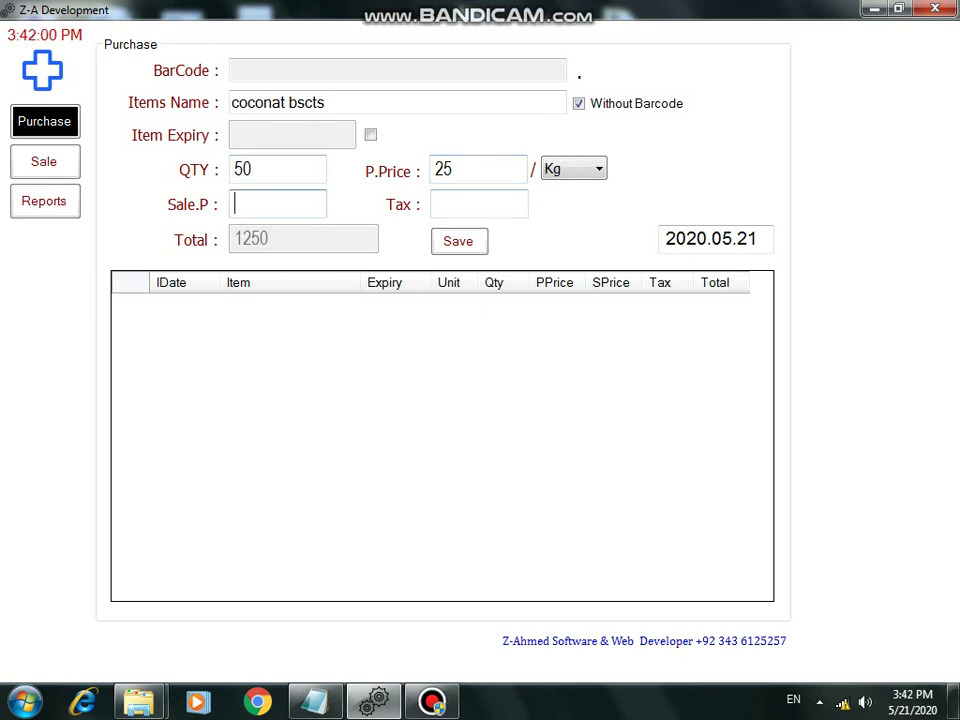
pyautogui.write('35')
pyautogui.press('Return')
pyautogui.write('0')
pyautogui.press('Return')
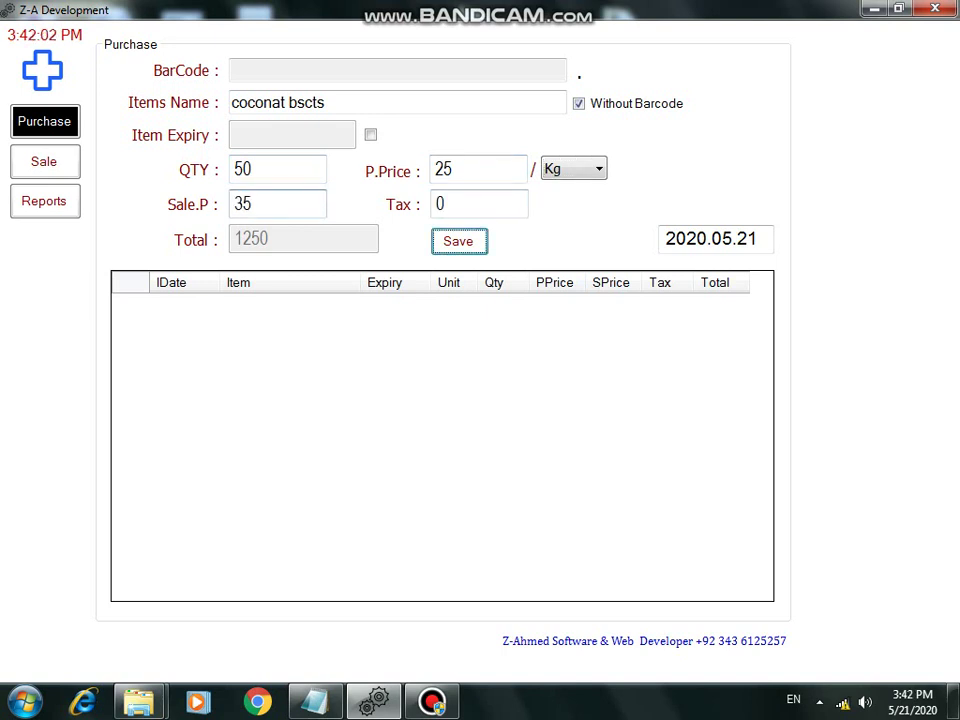
pyautogui.press('Return')
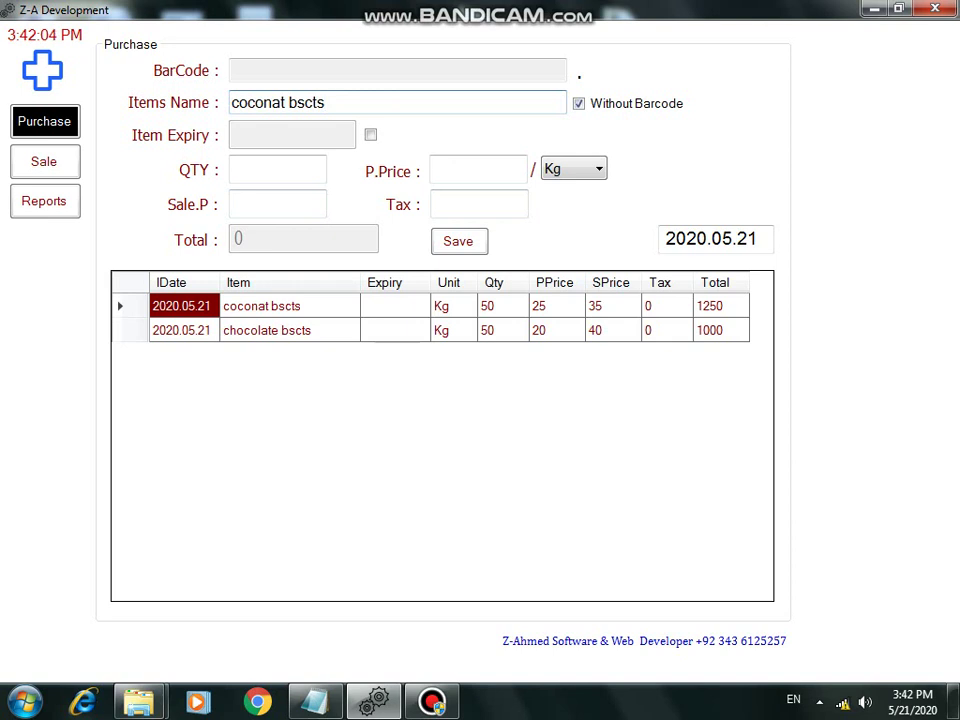
# Step: Change the Notepad note to 'let make a bill' and switch to the Sale screen
pyautogui.hotkey('alt', 'Tab')
pyautogui.hotkey('ctrl', 'a')
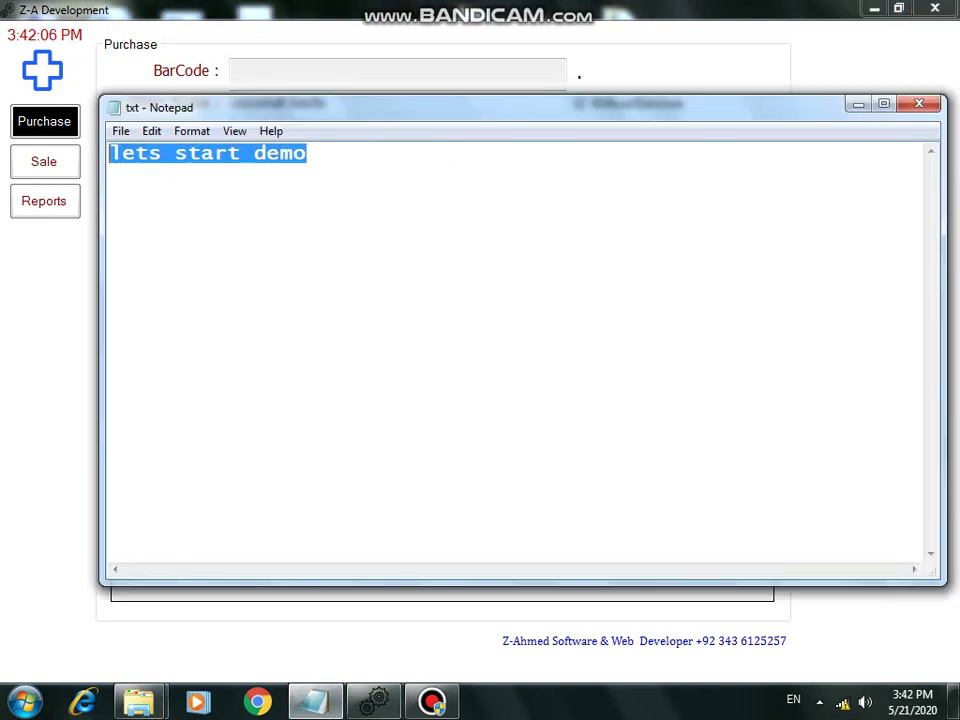
pyautogui.write('let make ')
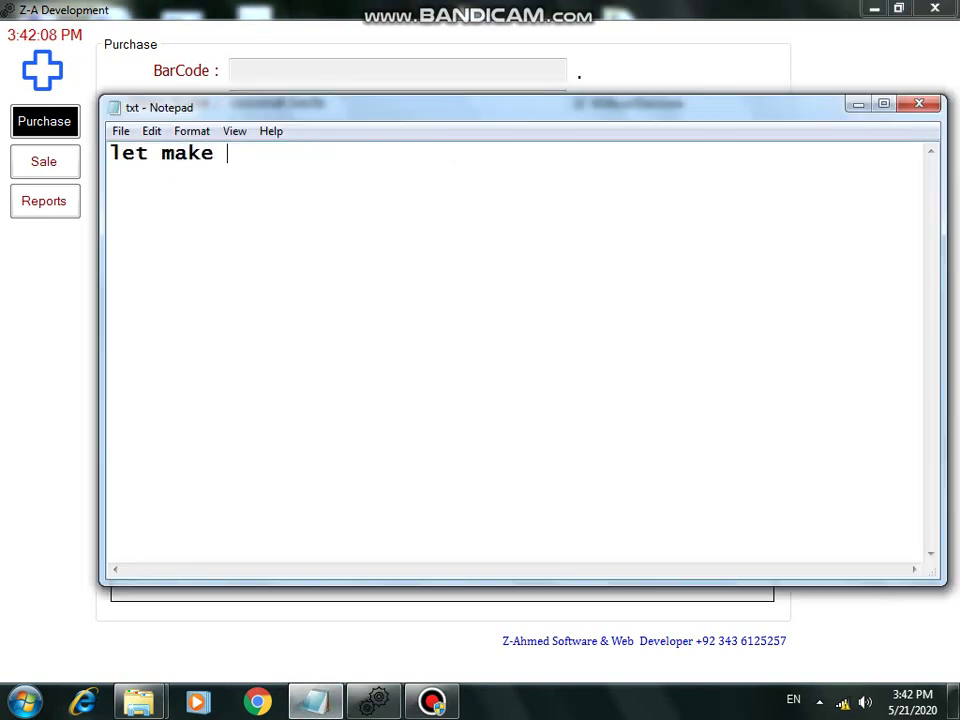
pyautogui.write('a bill')
pyautogui.hotkey('alt', 'Tab')
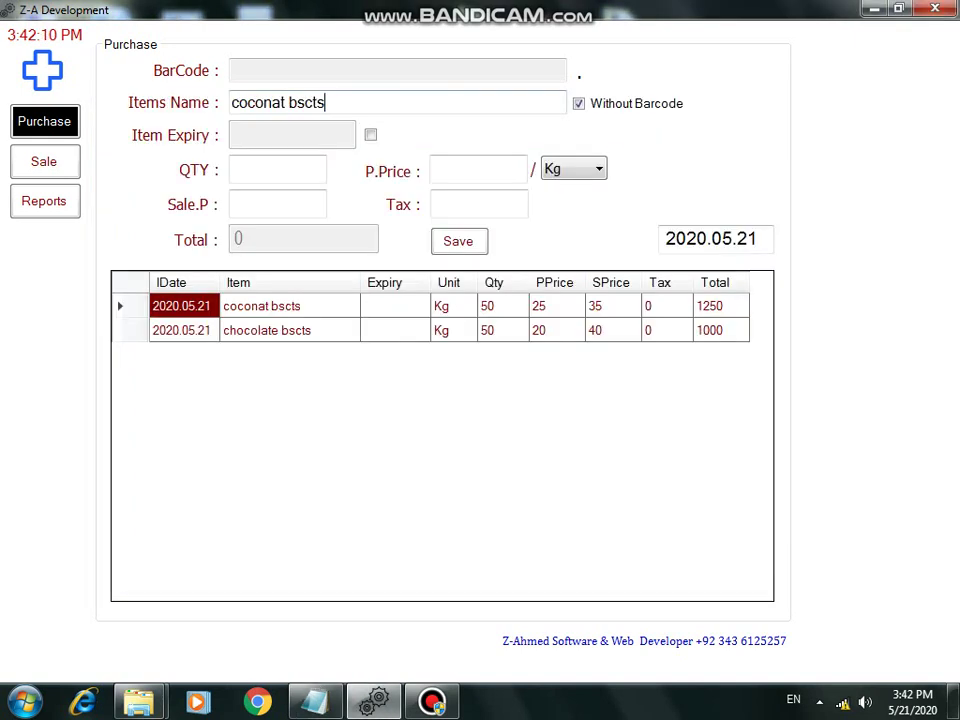
pyautogui.hotkey('alt', 's')
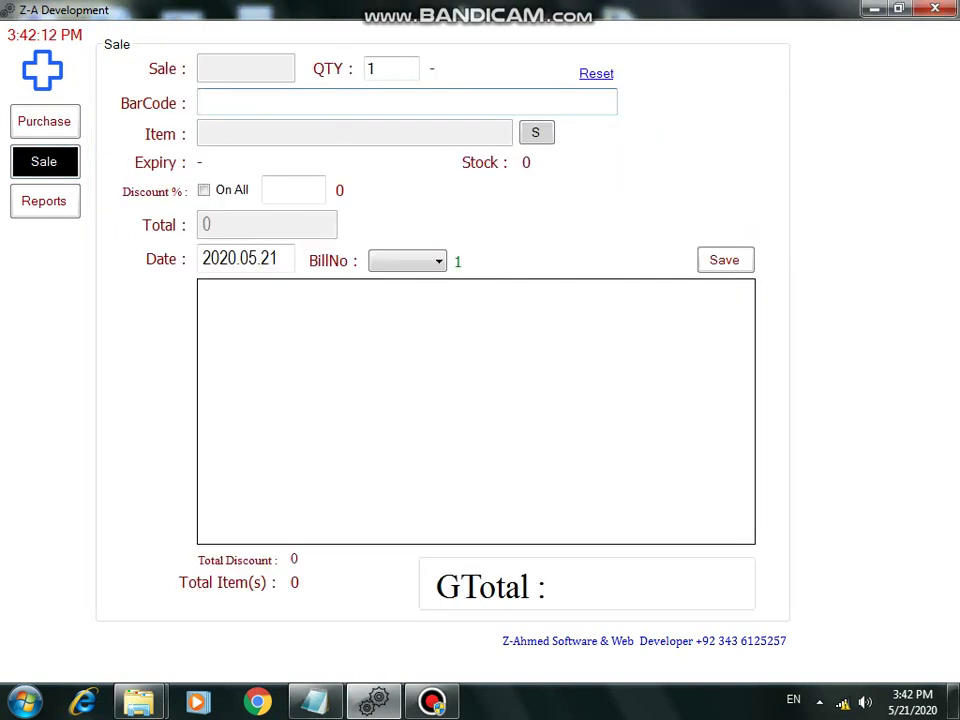
# Step: Bill pepsi 1.5 ltr by barcode 12345678 with quantity 2
pyautogui.write('scan and mak')
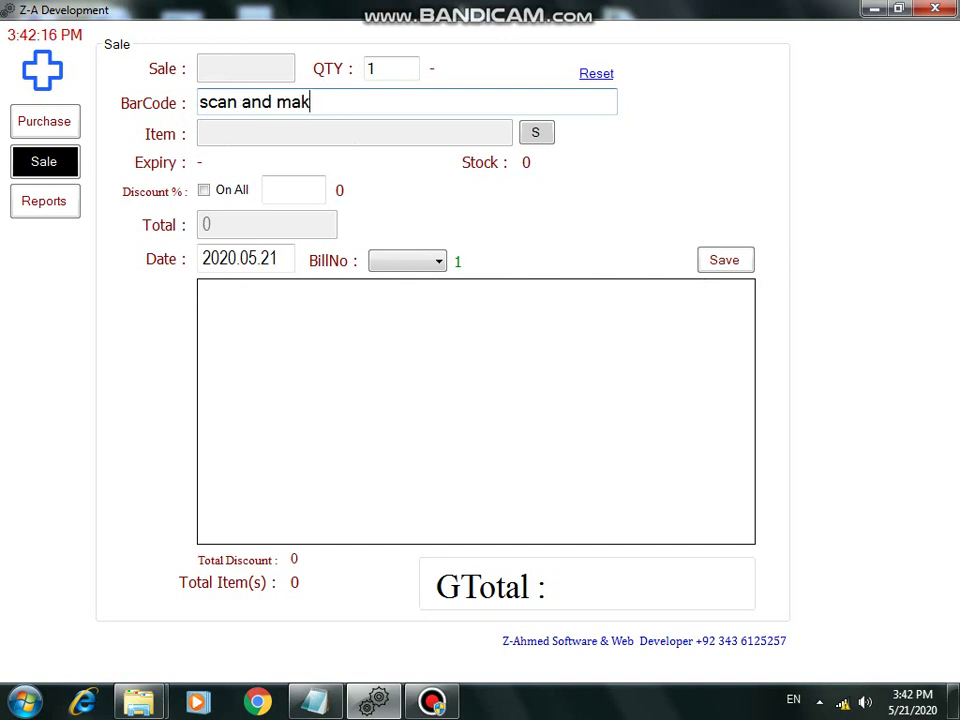
pyautogui.write('e auto bill')
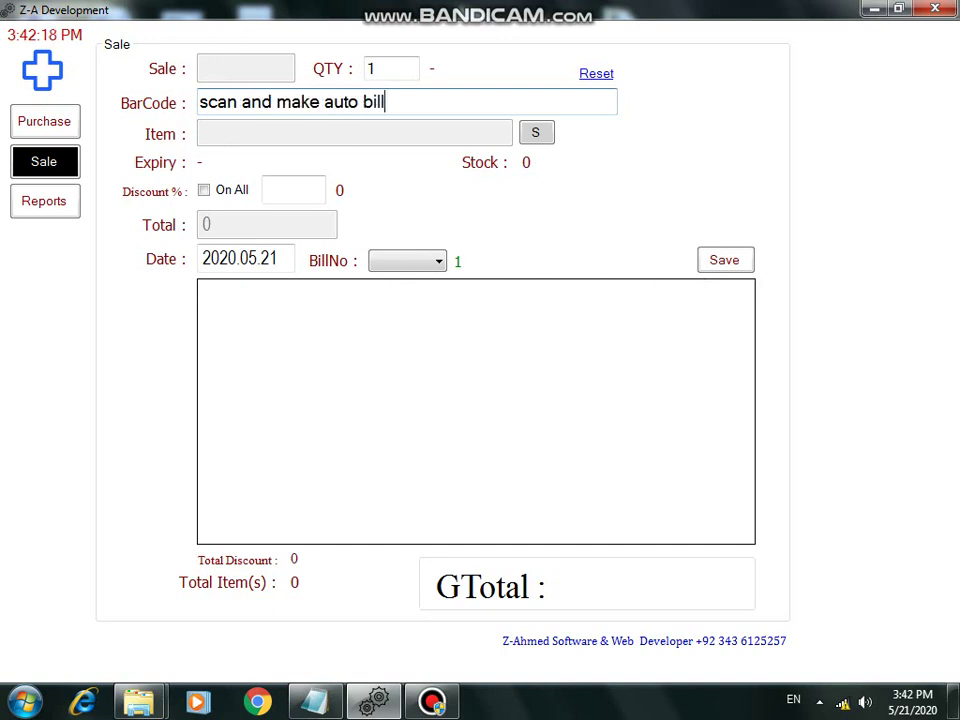
pyautogui.write('ing')
pyautogui.hotkey('ctrl', 'a')
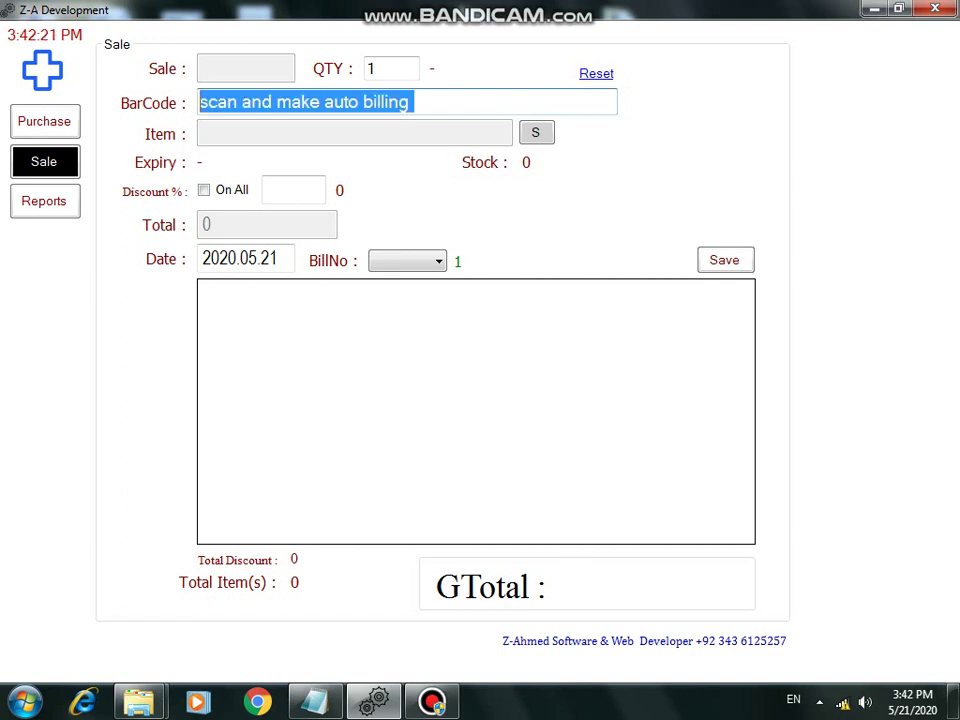
pyautogui.press('BackSpace')
pyautogui.write('example')
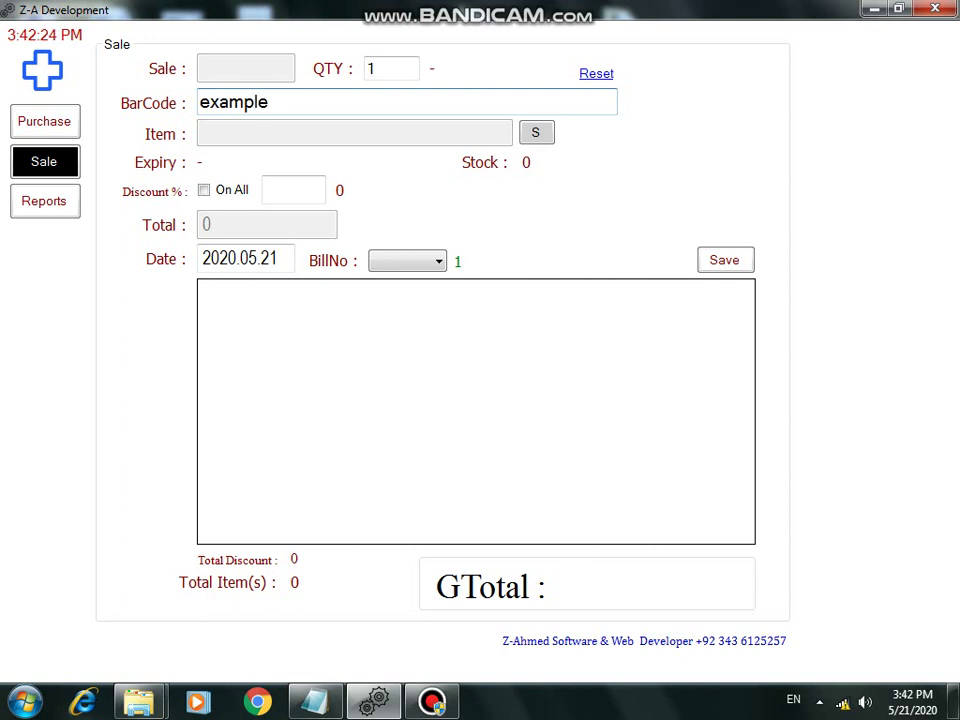
pyautogui.hotkey('ctrl', 'a')
pyautogui.press('BackSpace')
pyautogui.write('12345678')
pyautogui.press('Return')
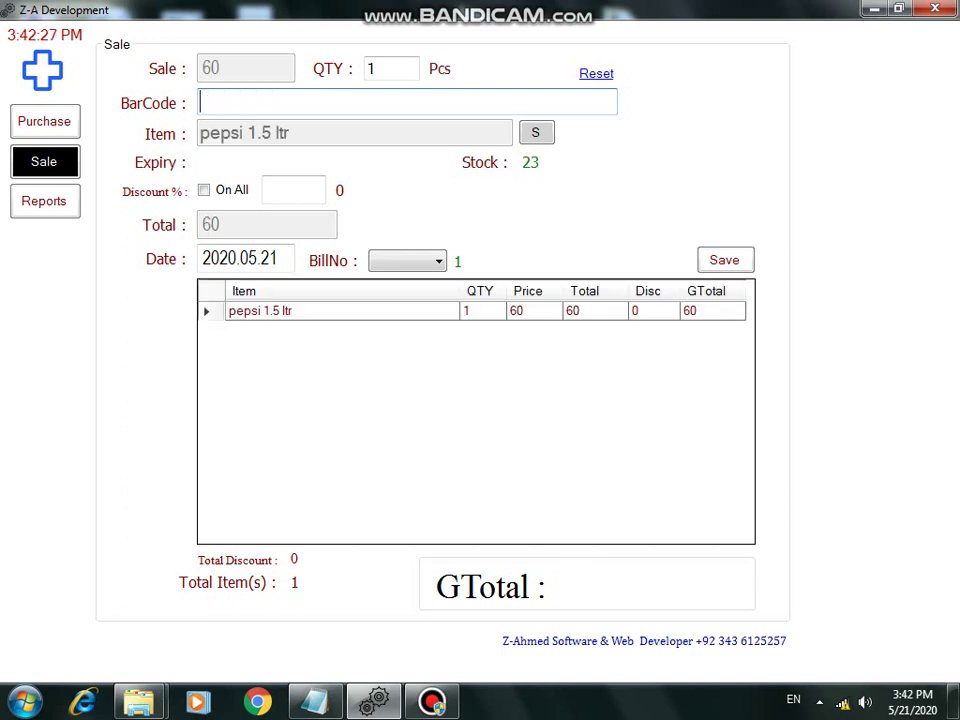
pyautogui.write('2')
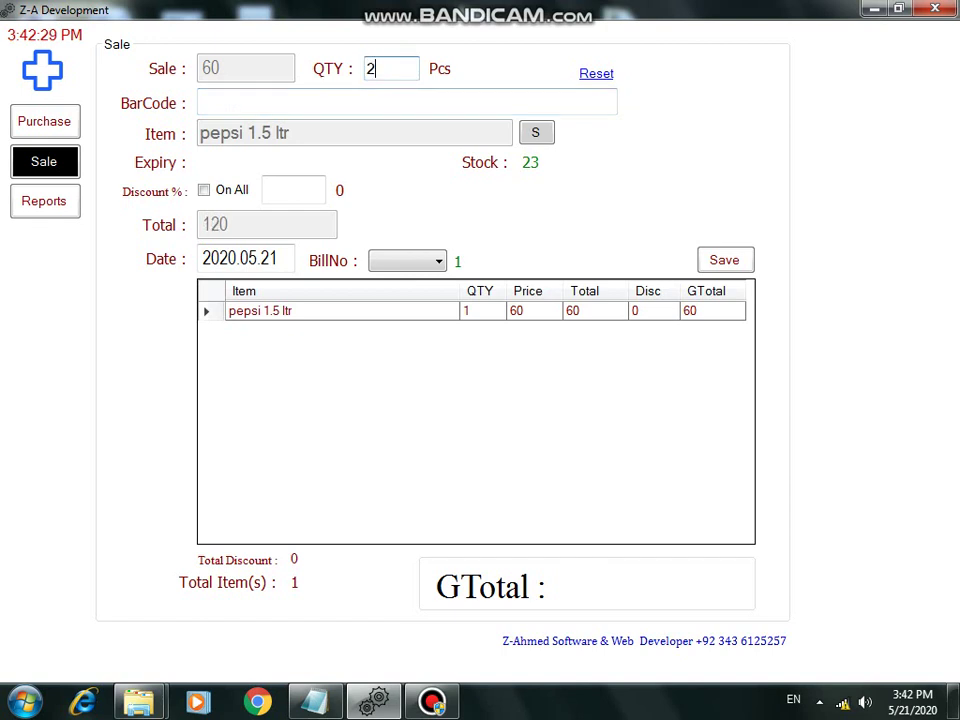
pyautogui.press('Return')
# Step: Add pepsi cane by barcode 9876543 and change its quantity to 3
pyautogui.write('9876543')
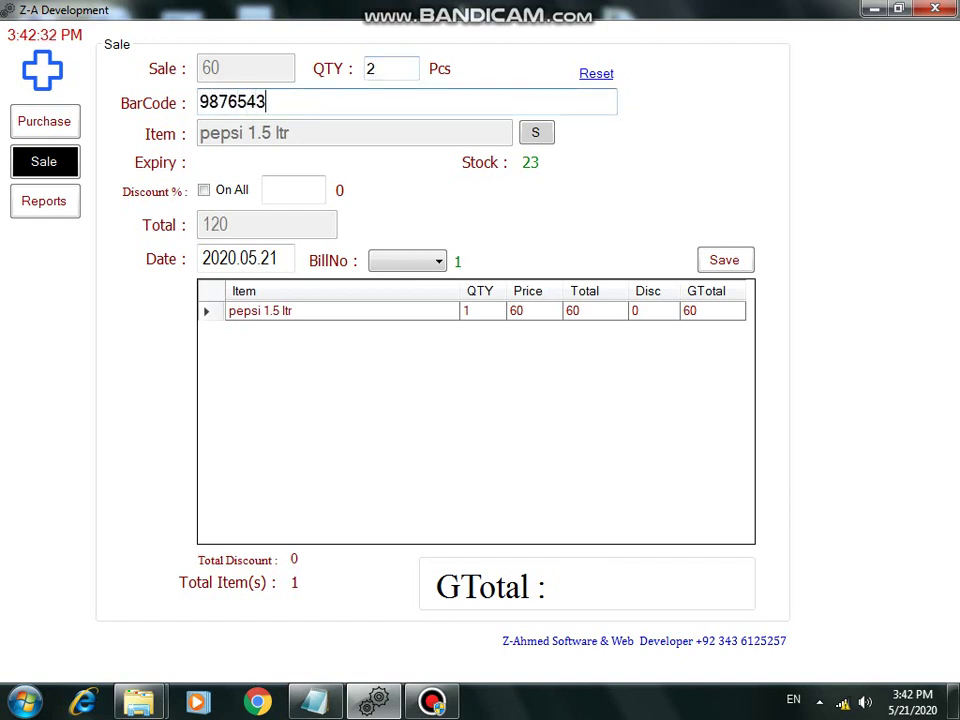
pyautogui.press('Return')
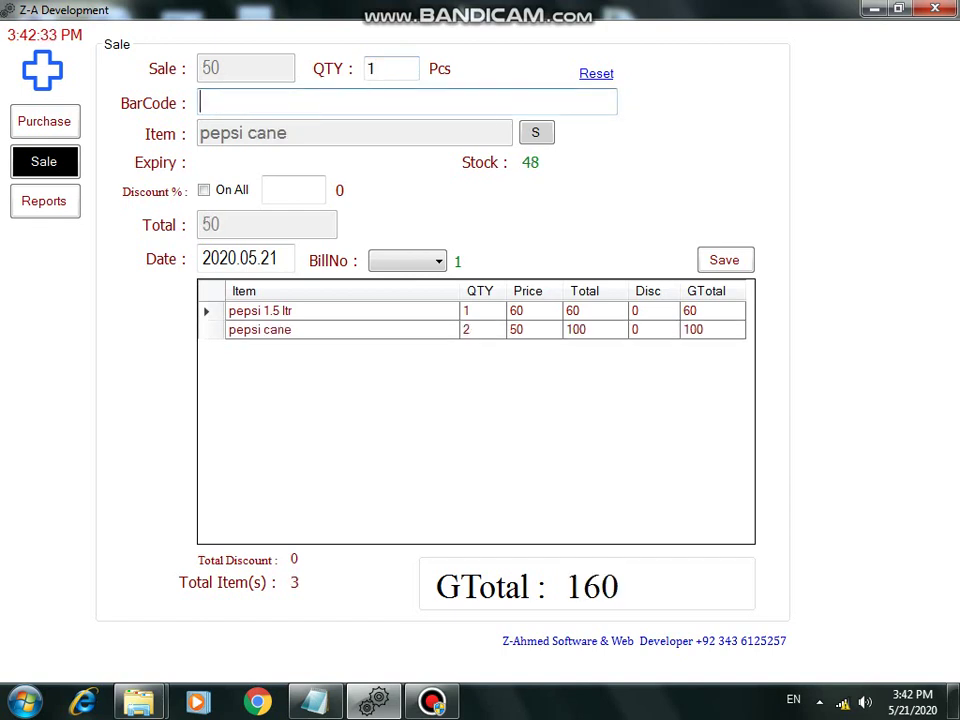
pyautogui.click(260, 329)
pyautogui.click(260, 310)
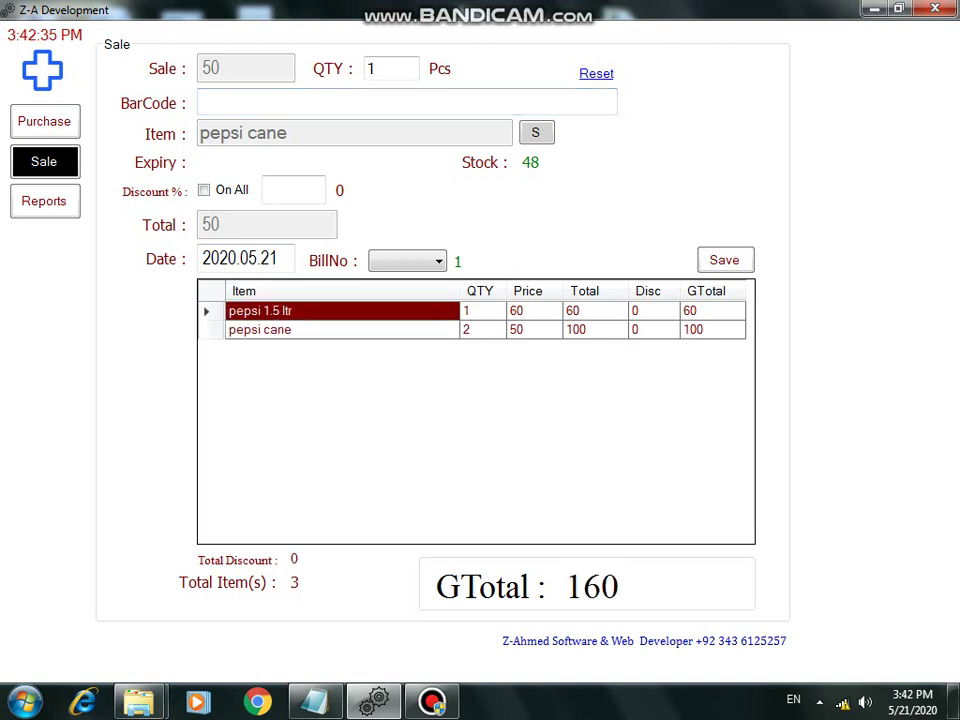
pyautogui.click(595, 329)
pyautogui.click(653, 329)
pyautogui.click(712, 329)
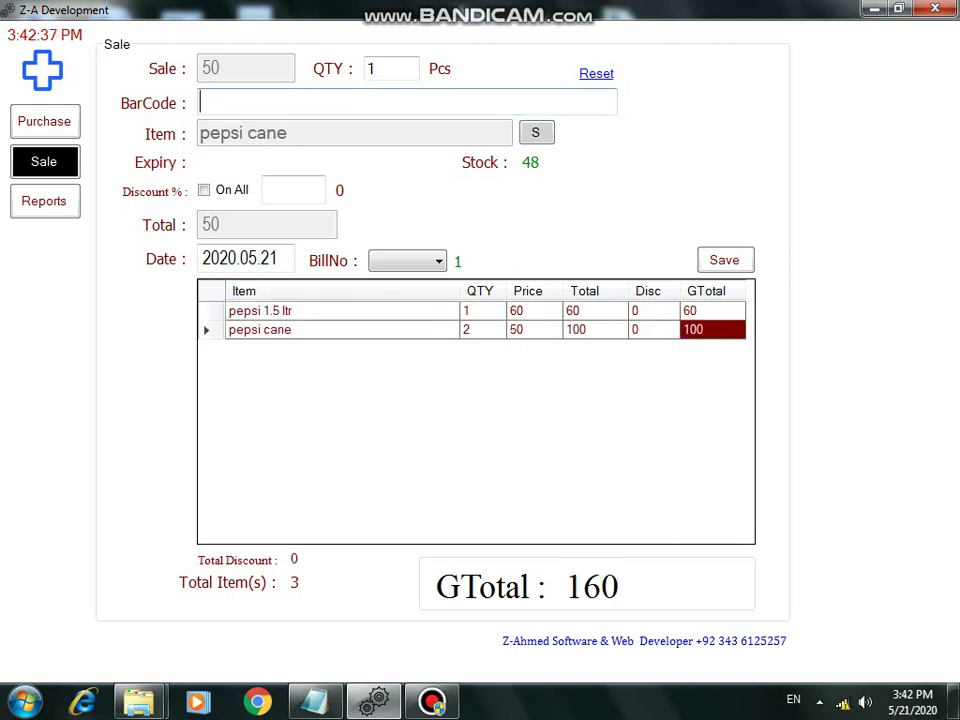
pyautogui.hotkey('shift', 'Tab')
pyautogui.write('3')
pyautogui.press('Tab')
# Step: Add another pepsi 1.5 ltr at 15% discount and review the new third row
pyautogui.write('123')
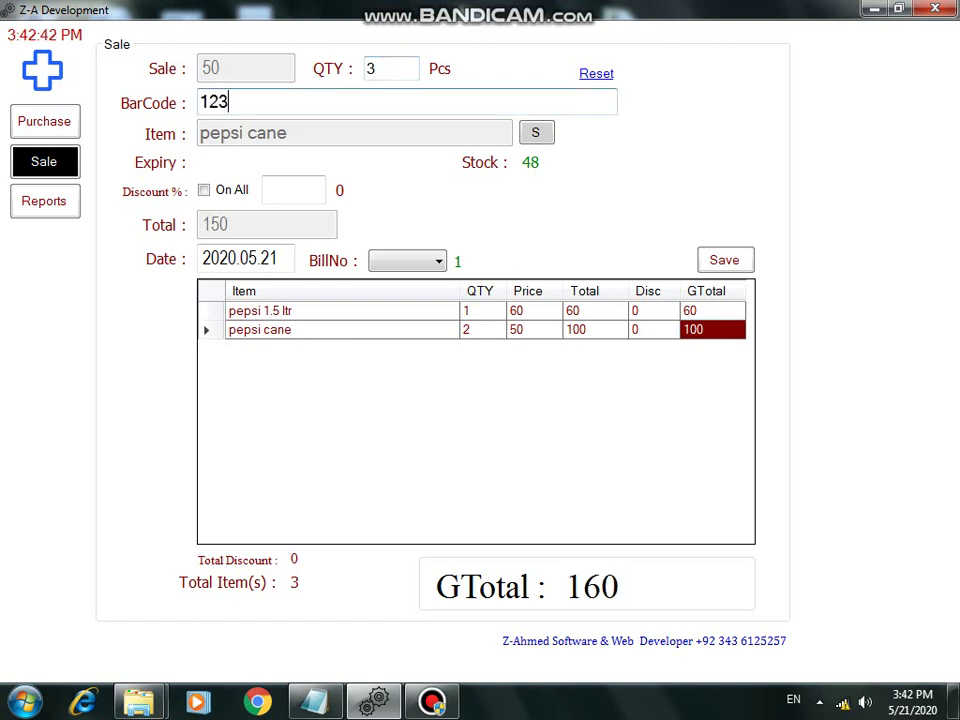
pyautogui.write('45678')
pyautogui.click(293, 190)
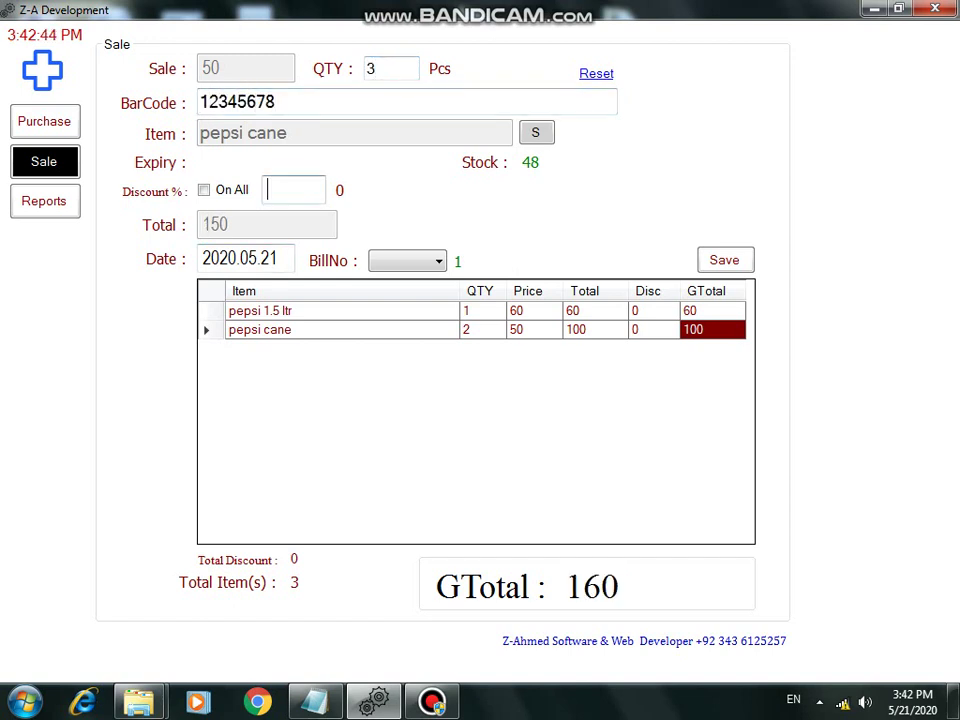
pyautogui.write('5')
pyautogui.press('Return')
pyautogui.press('Return')
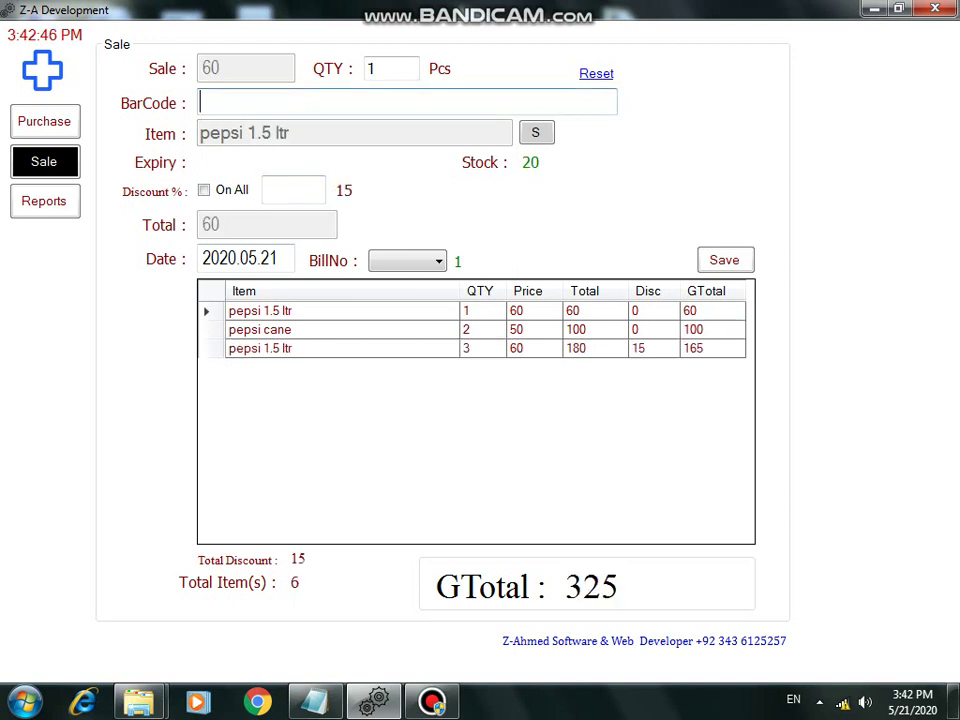
pyautogui.click(648, 348)
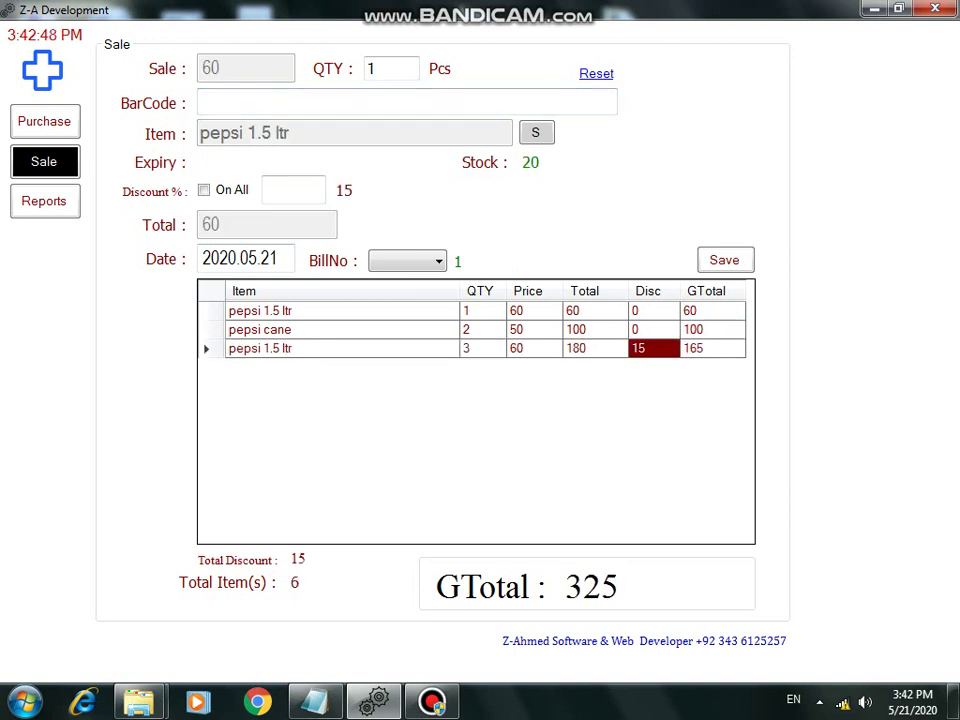
pyautogui.click(534, 348)
pyautogui.click(648, 348)
pyautogui.click(706, 348)
pyautogui.click(480, 348)
pyautogui.click(534, 348)
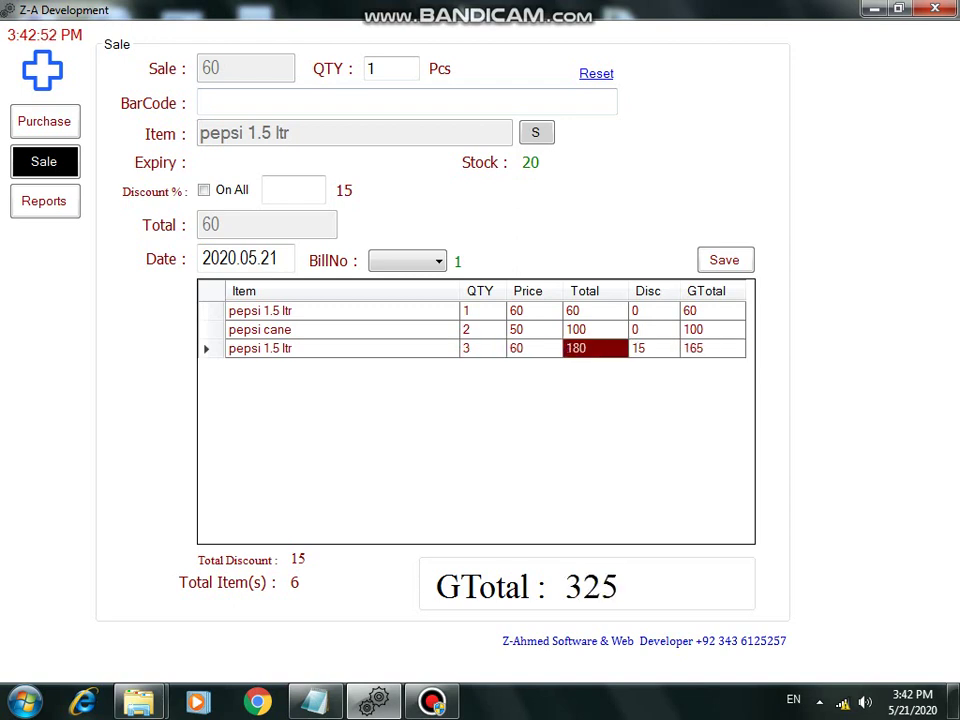
# Step: Switch to name-based entry and add 1.5 Kg of coconat bscts to the bill
pyautogui.press('Return')
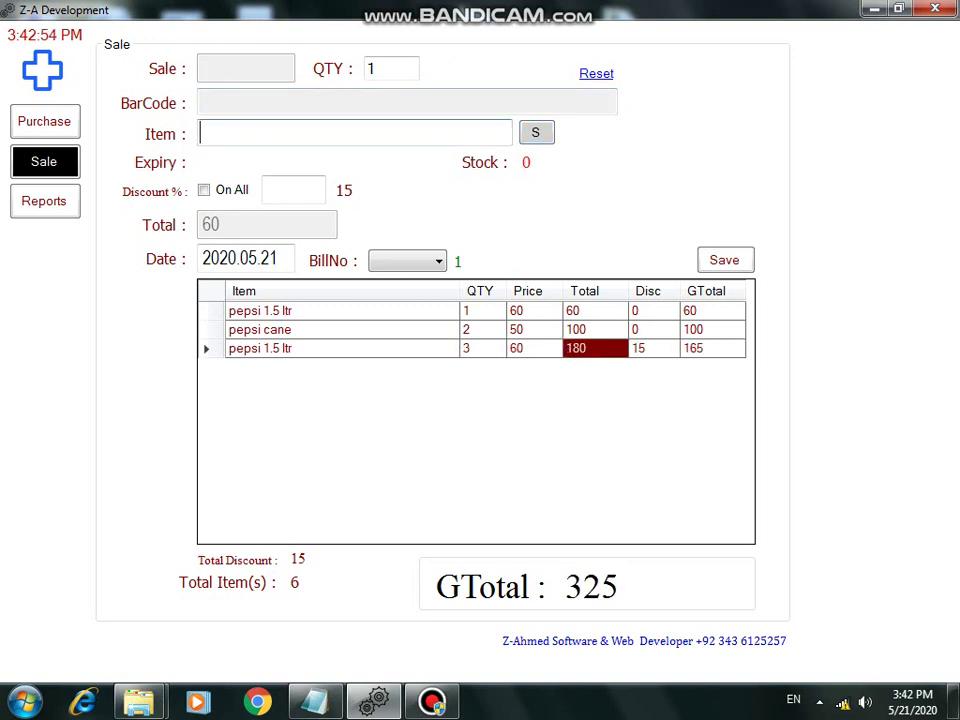
pyautogui.write('search it')
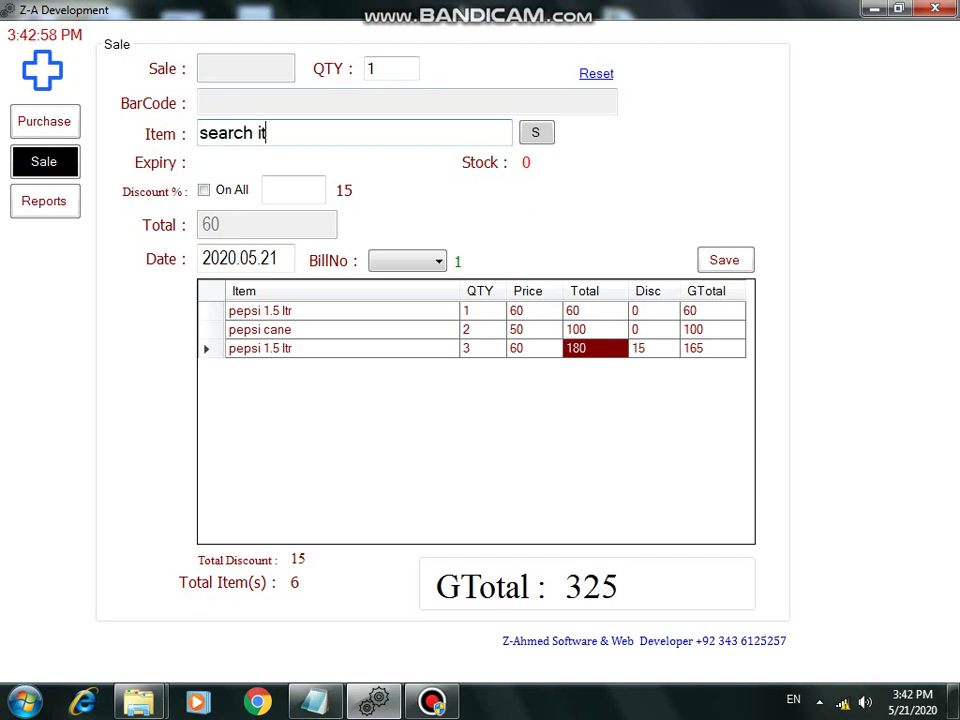
pyautogui.write('em without barcode')
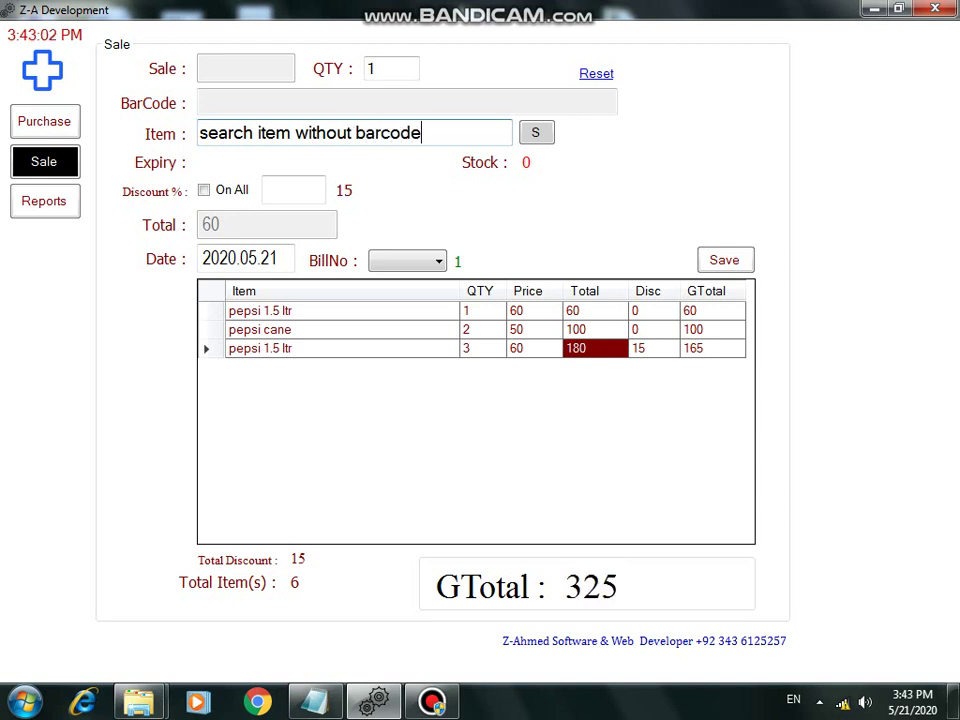
pyautogui.hotkey('ctrl', 'a')
pyautogui.press('BackSpace')
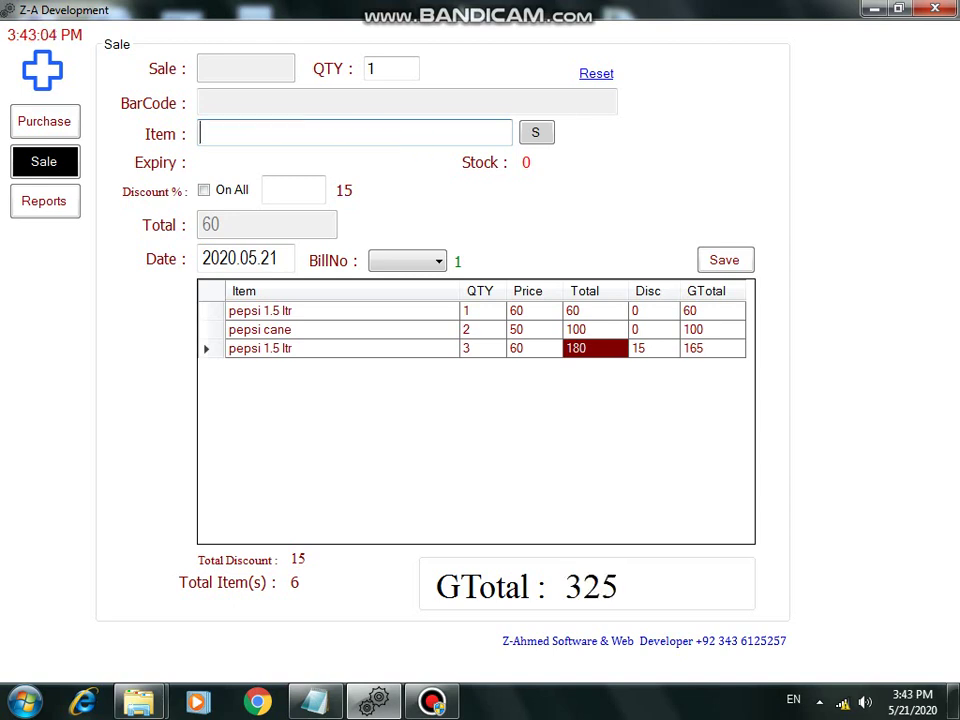
pyautogui.write('chocolate bscts')
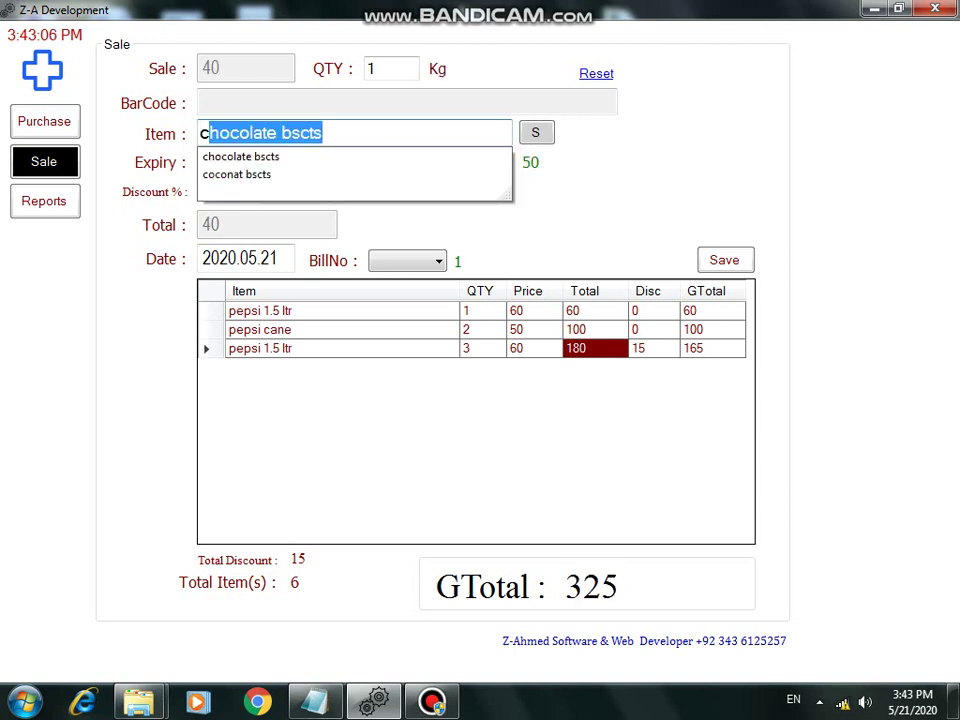
pyautogui.press('Down')
pyautogui.press('Down')
pyautogui.press('Up')
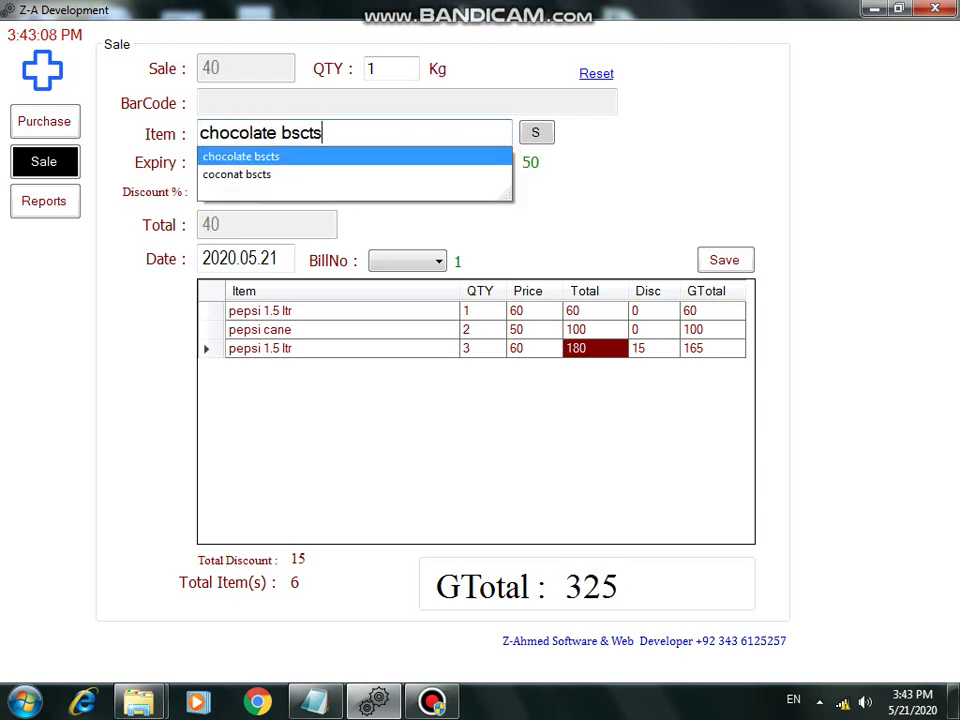
pyautogui.press('Down')
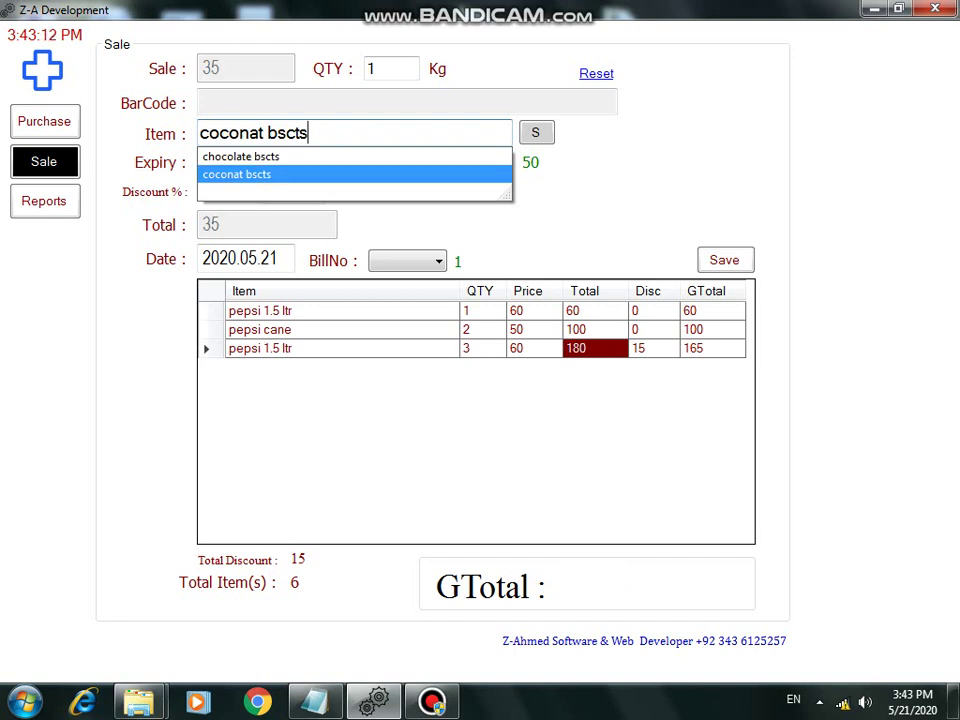
pyautogui.press('Return')
pyautogui.write('1.5')
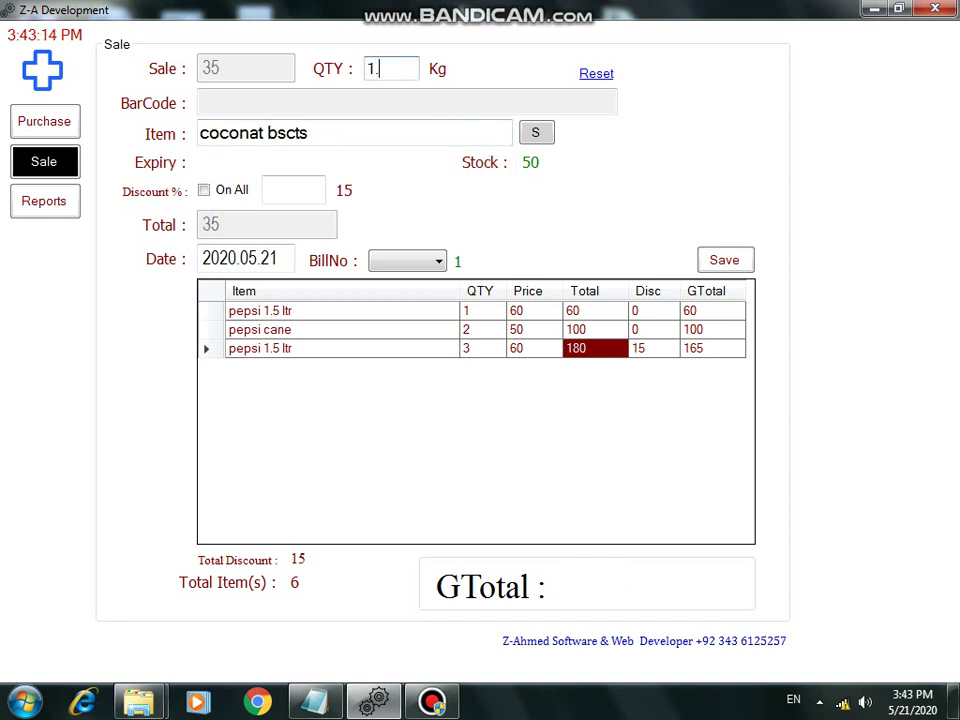
pyautogui.press('Return')
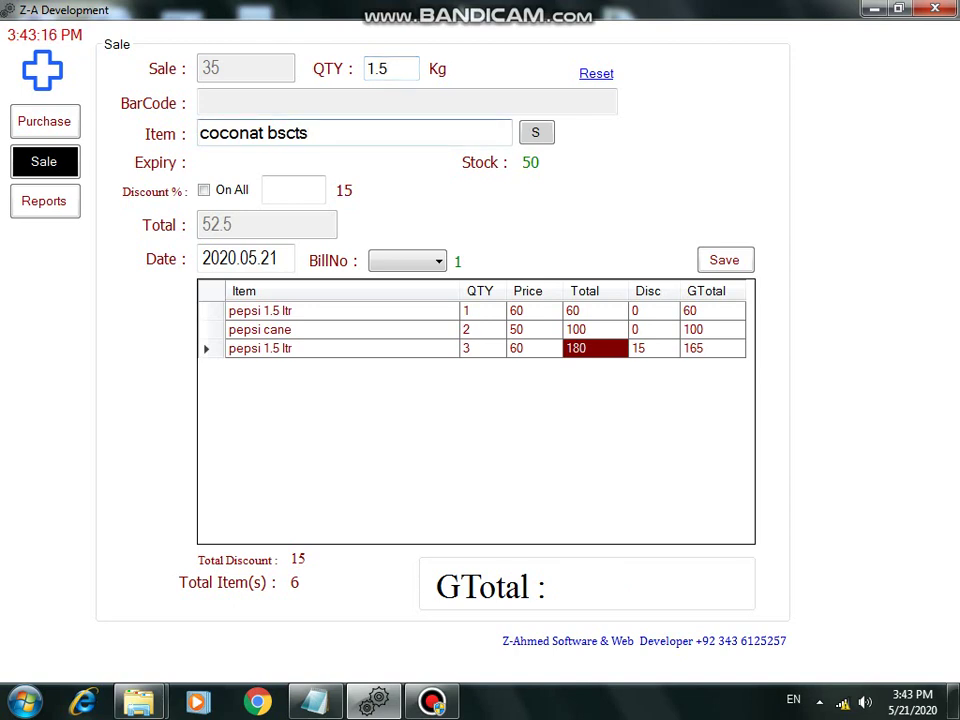
pyautogui.press('Return')
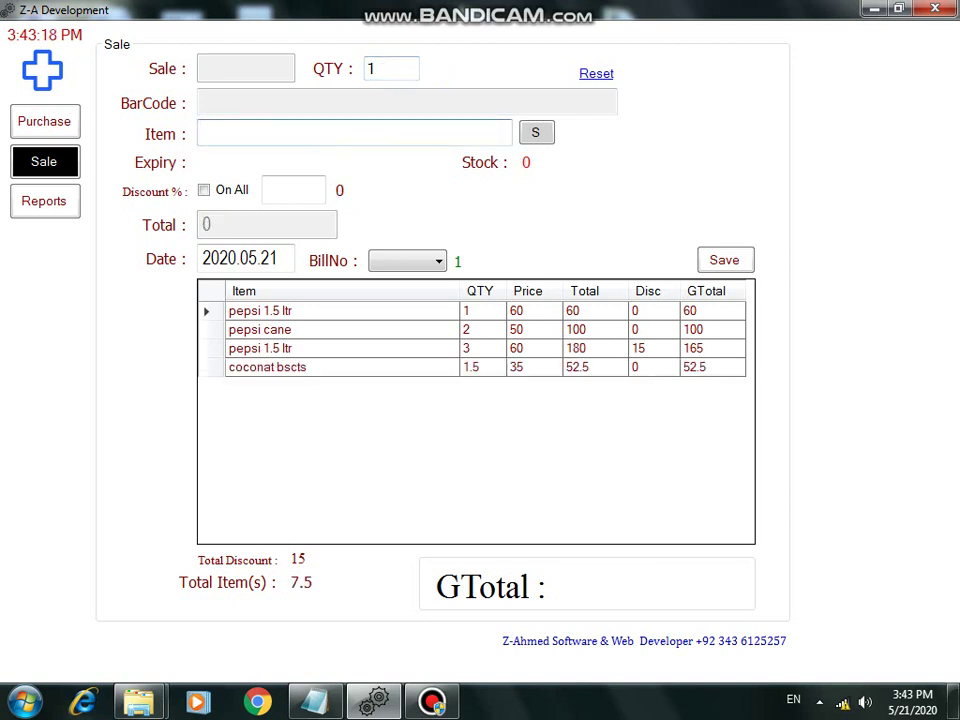
# Step: Add 0.5 Kg of chocolate bscts to the bill and scroll up the rows
pyautogui.write('chocolate bscts')
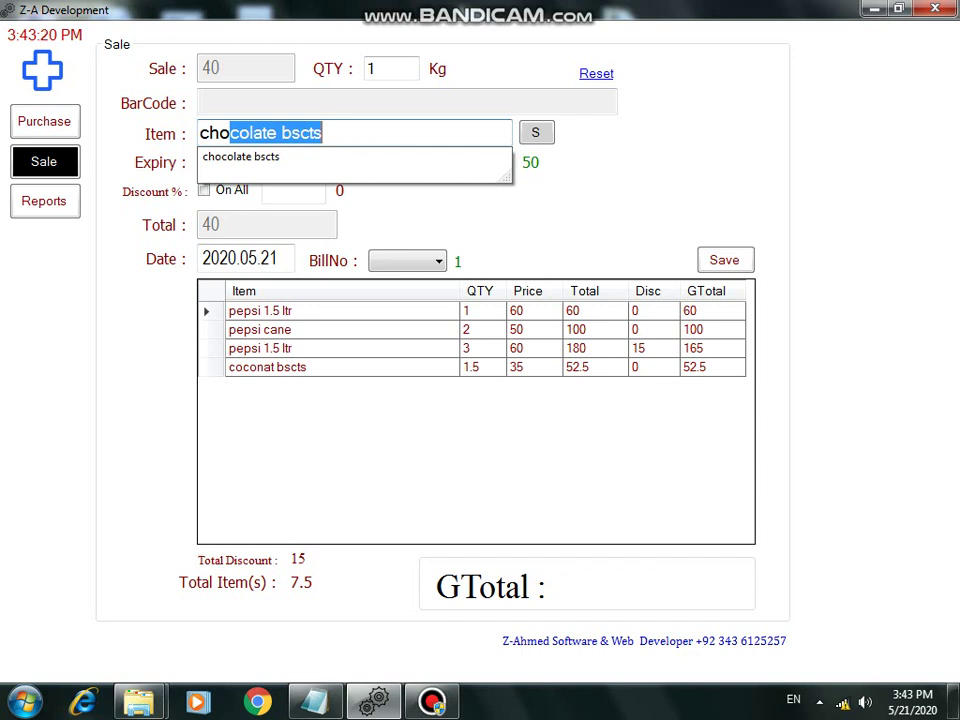
pyautogui.press('Return')
pyautogui.write('0.5')
pyautogui.click(322, 133)
pyautogui.hotkey('shift', 'Home')
pyautogui.press('Return')
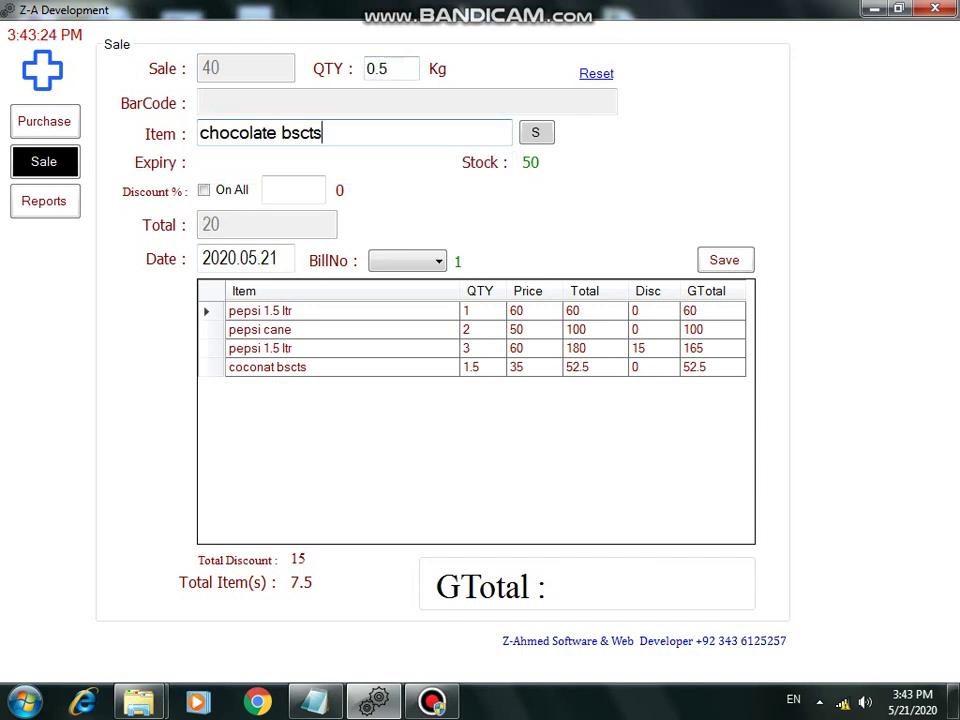
pyautogui.press('Up')
pyautogui.press('Up')
pyautogui.press('Up')
pyautogui.press('Up')
pyautogui.press('Up')
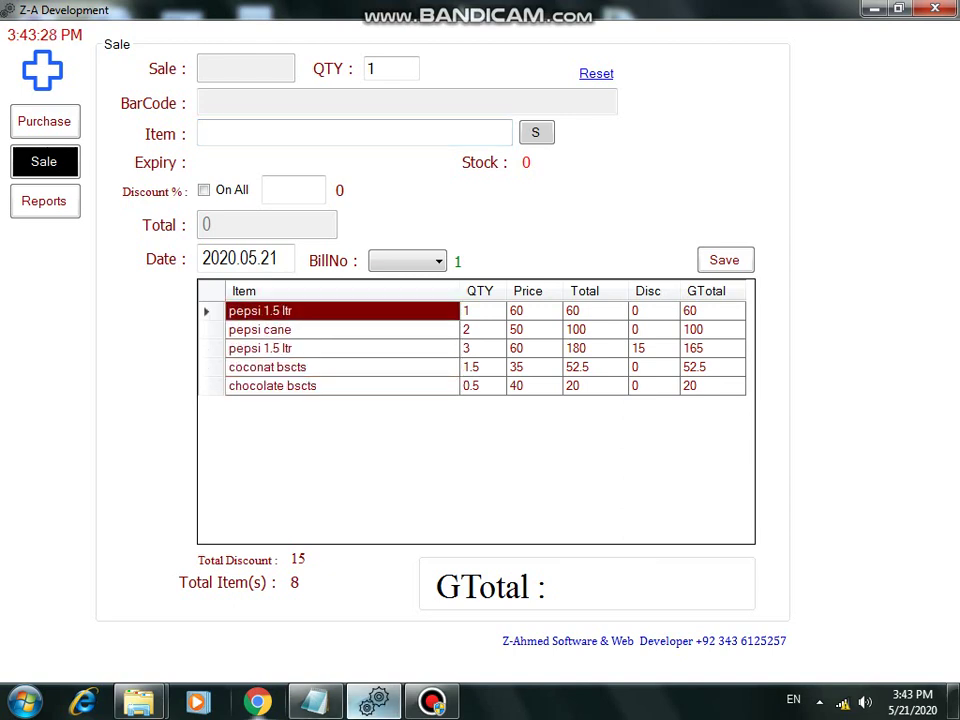
# Step: Change the Notepad note to 'if you want remove any item just double click on that row'
pyautogui.hotkey('alt', 'Tab')
pyautogui.hotkey('ctrl', 'a')
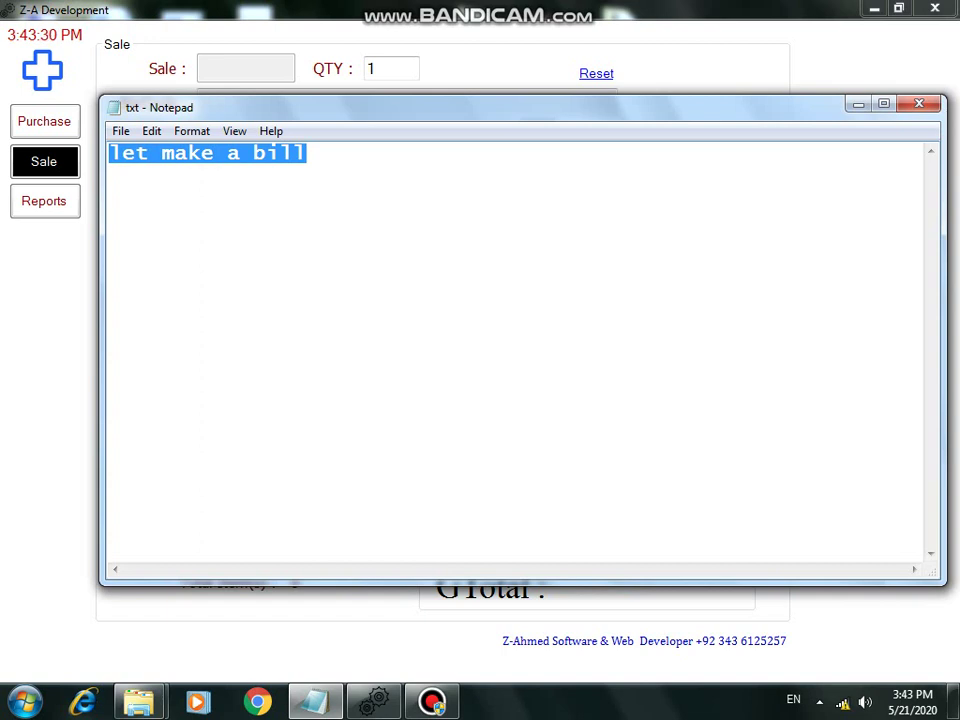
pyautogui.write('if you want')
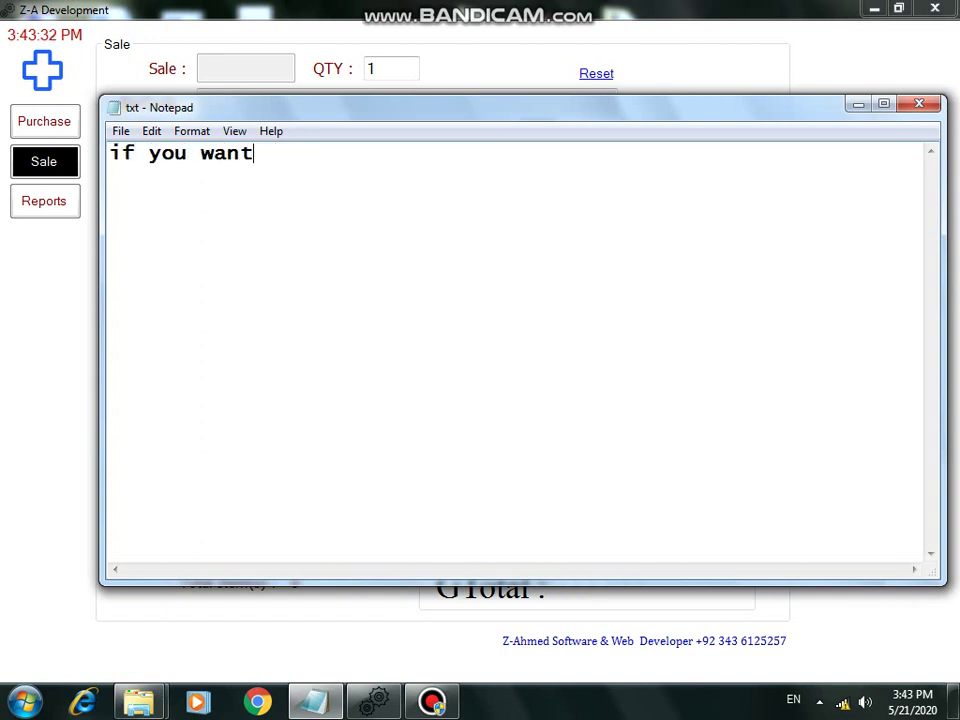
pyautogui.write(' remove any ')
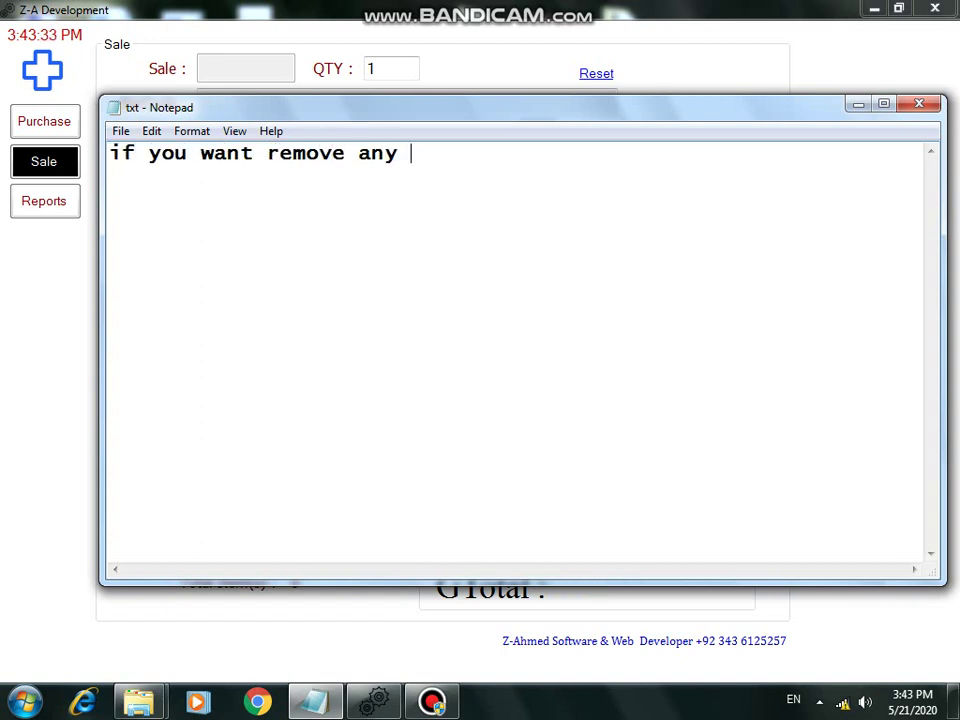
pyautogui.write('item just d')
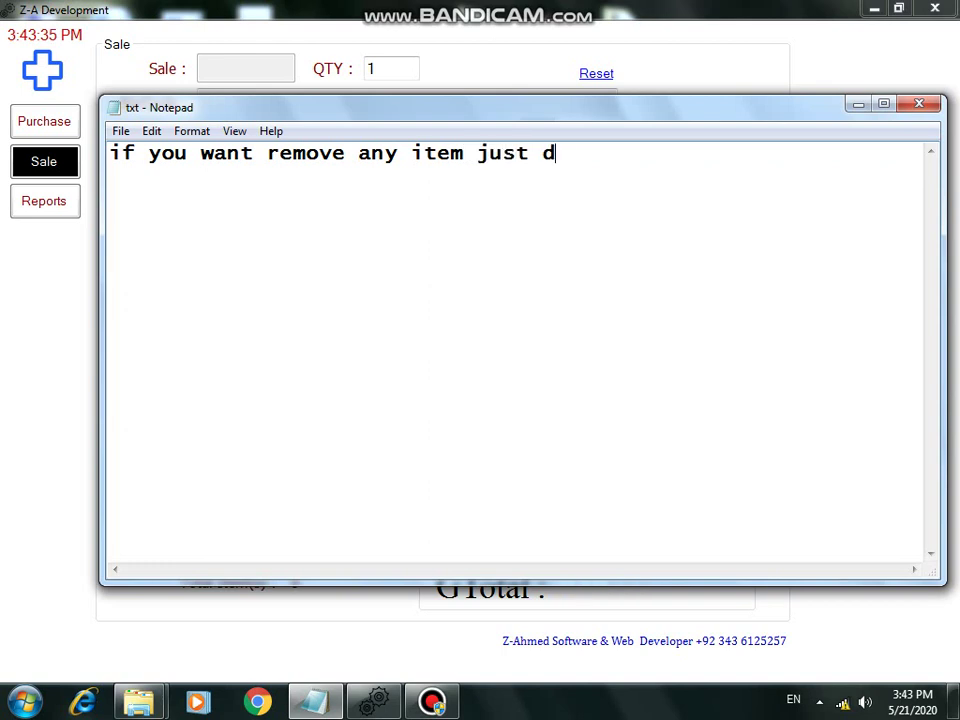
pyautogui.write('ouble click on that row')
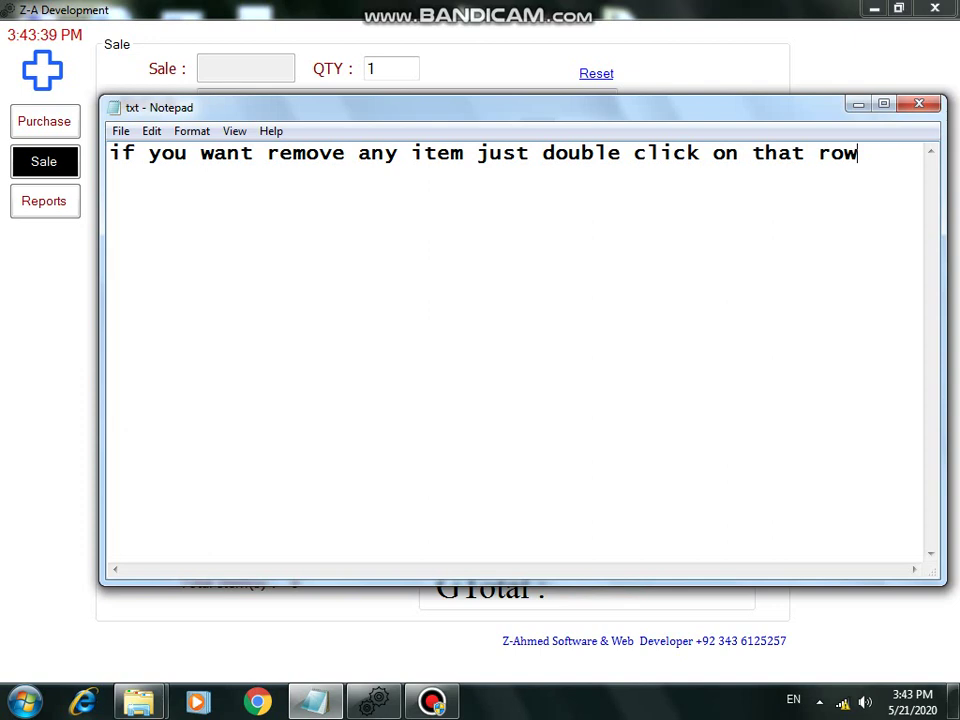
pyautogui.hotkey('alt', 'Tab')
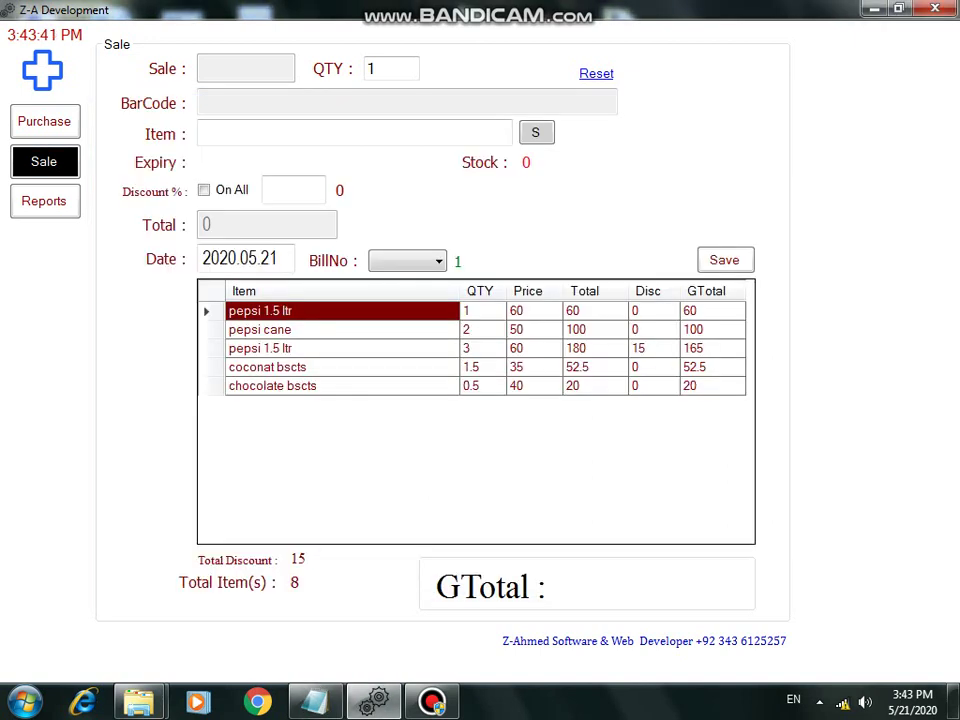
# Step: Delete the first pepsi 1.5 ltr and coconat bscts lines, then re-add one coconat bscts
pyautogui.press('Down')
pyautogui.press('Down')
pyautogui.press('Down')
pyautogui.press('Down')
pyautogui.press('Up')
pyautogui.press('Up')
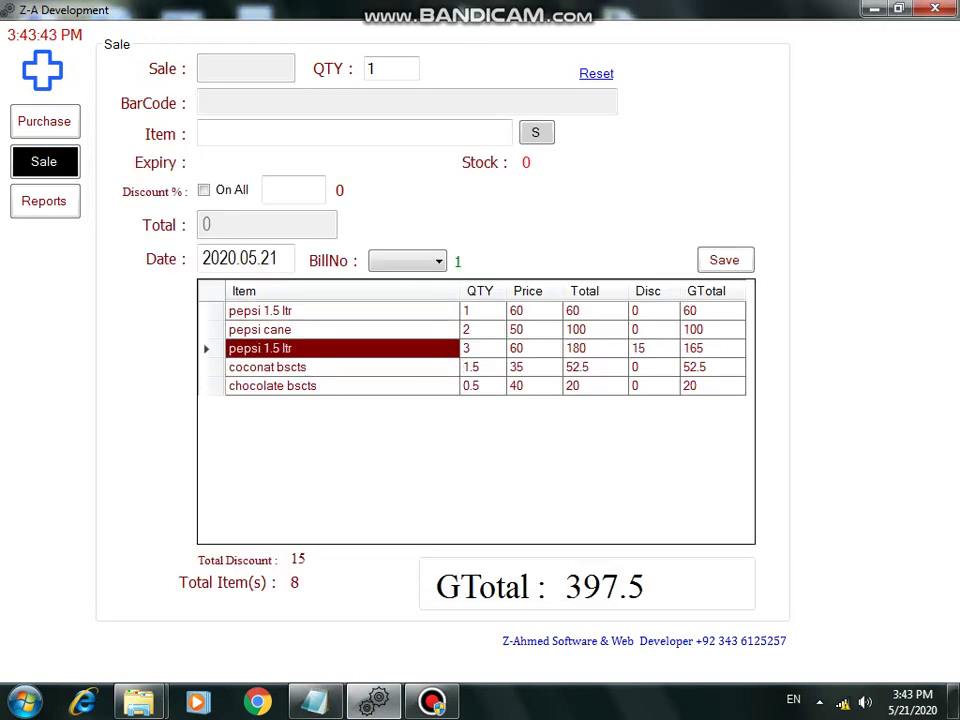
pyautogui.press('Down')
pyautogui.press('Down')
pyautogui.press('Up')
pyautogui.press('Up')
pyautogui.press('Up')
pyautogui.press('Up')
pyautogui.press('Delete')
pyautogui.press('Down')
pyautogui.press('Down')
pyautogui.press('Down')
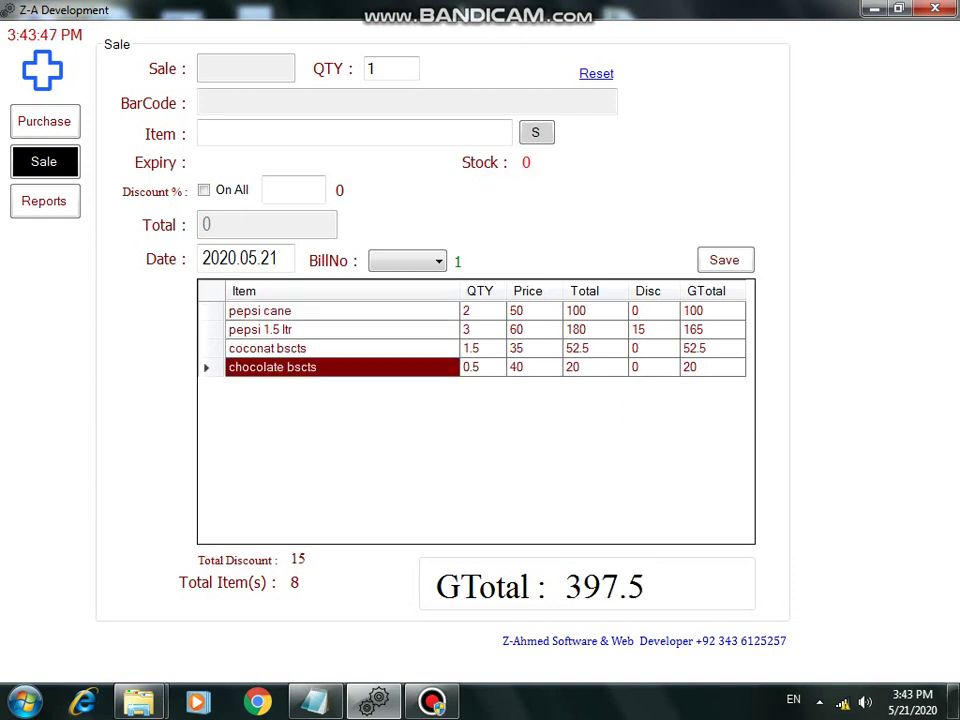
pyautogui.press('Up')
pyautogui.press('Delete')
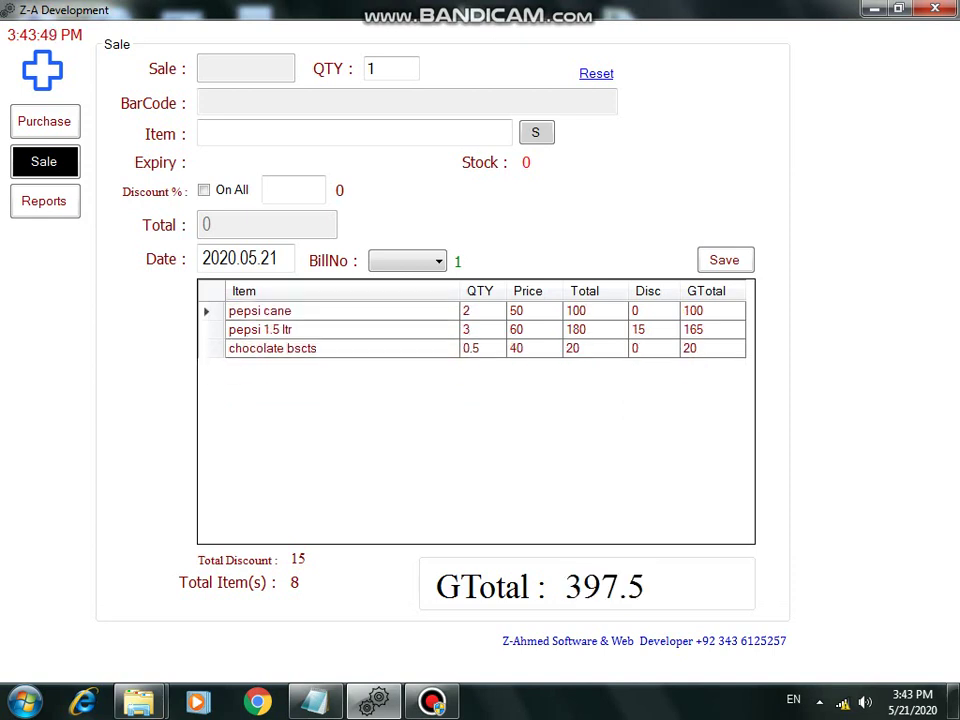
pyautogui.write('coconat bscts')
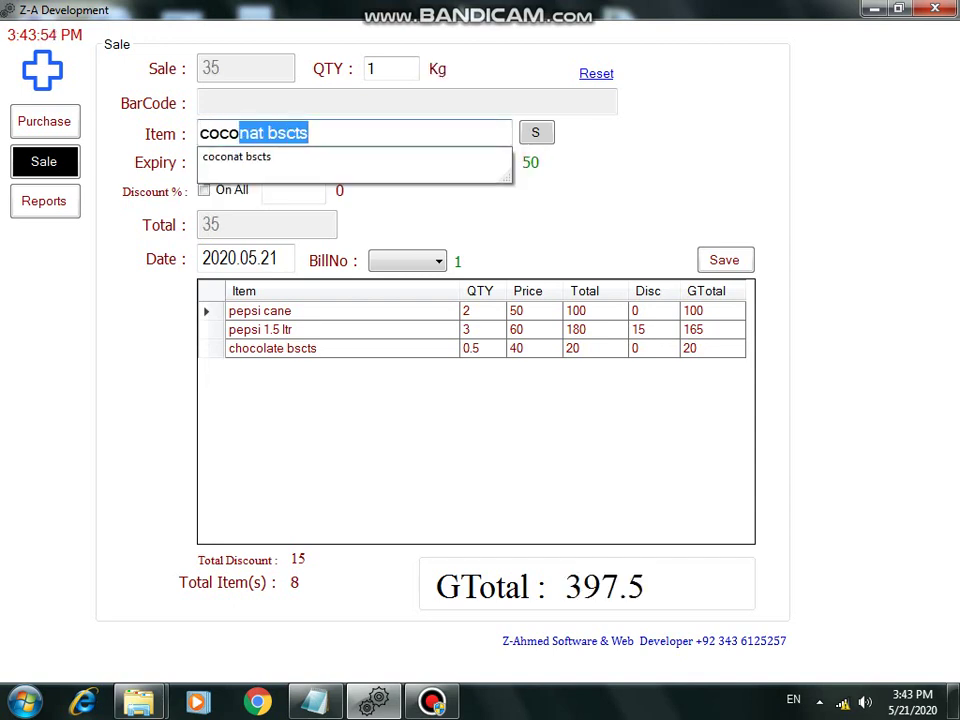
pyautogui.press('Return')
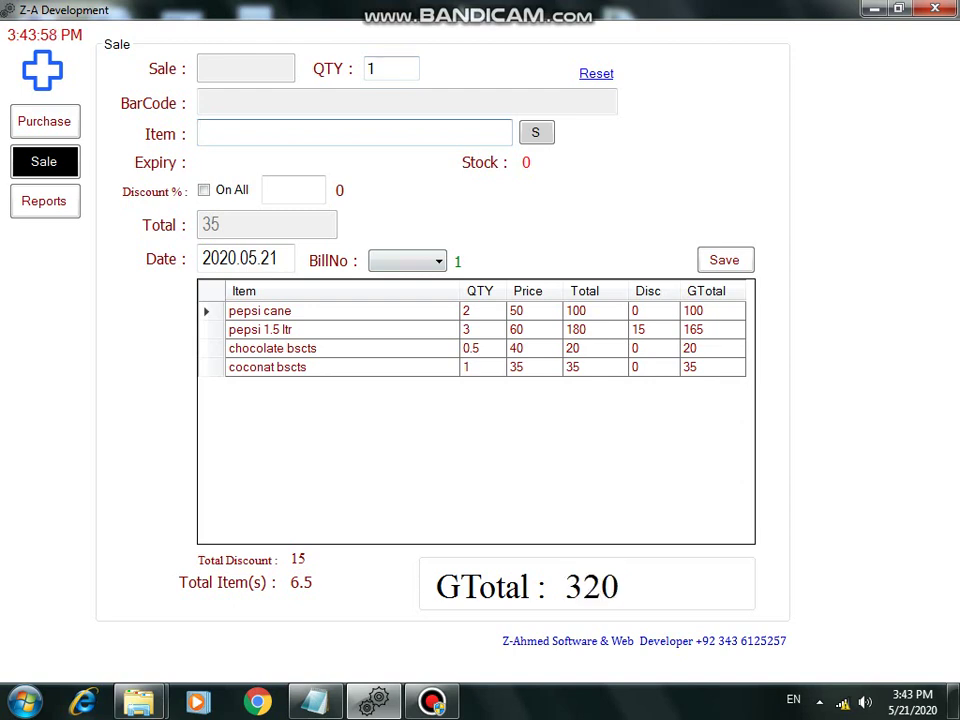
# Step: Type a 'press enter again in blank to final bill' tip, clear it, save and confirm printing
pyautogui.write('a')
pyautogui.press('BackSpace')
pyautogui.write('press enter again i')
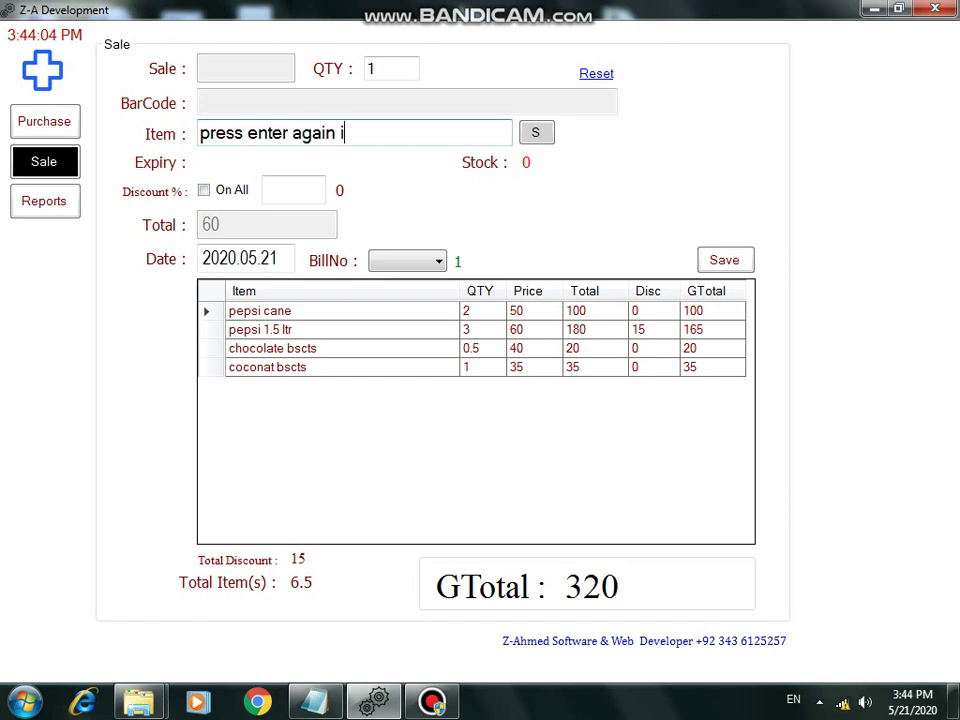
pyautogui.write('n blank')
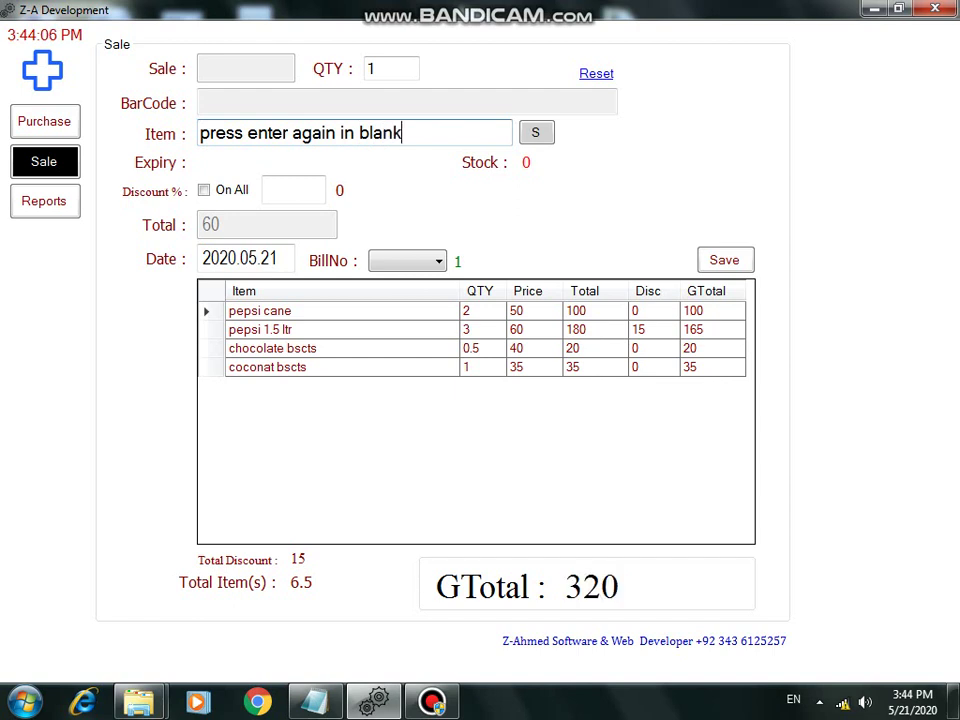
pyautogui.write(' to final bill')
pyautogui.hotkey('ctrl', 'a')
pyautogui.press('BackSpace')
pyautogui.press('Return')
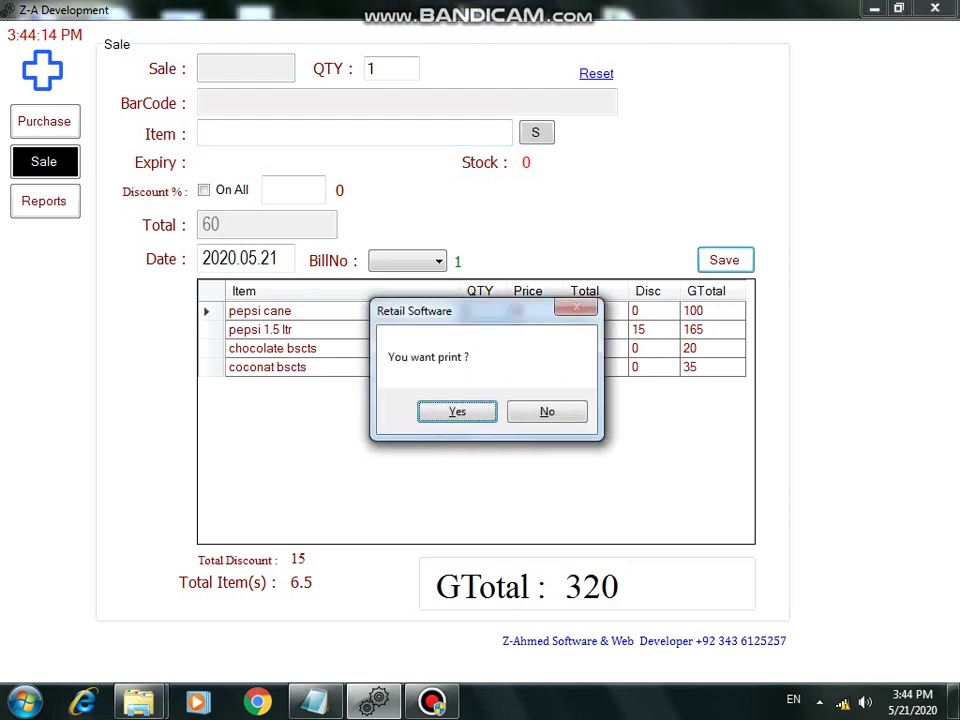
pyautogui.press('Return')
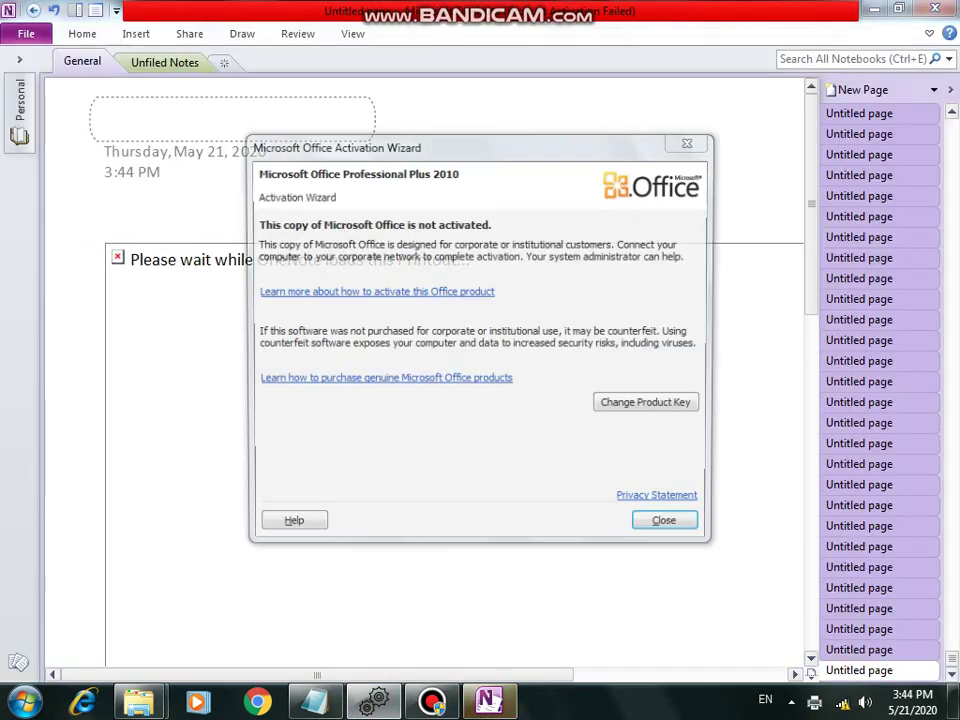
# Step: Dismiss the activation notice, scroll through the GTotal 320 receipt, then close OneNote
pyautogui.press('Return')
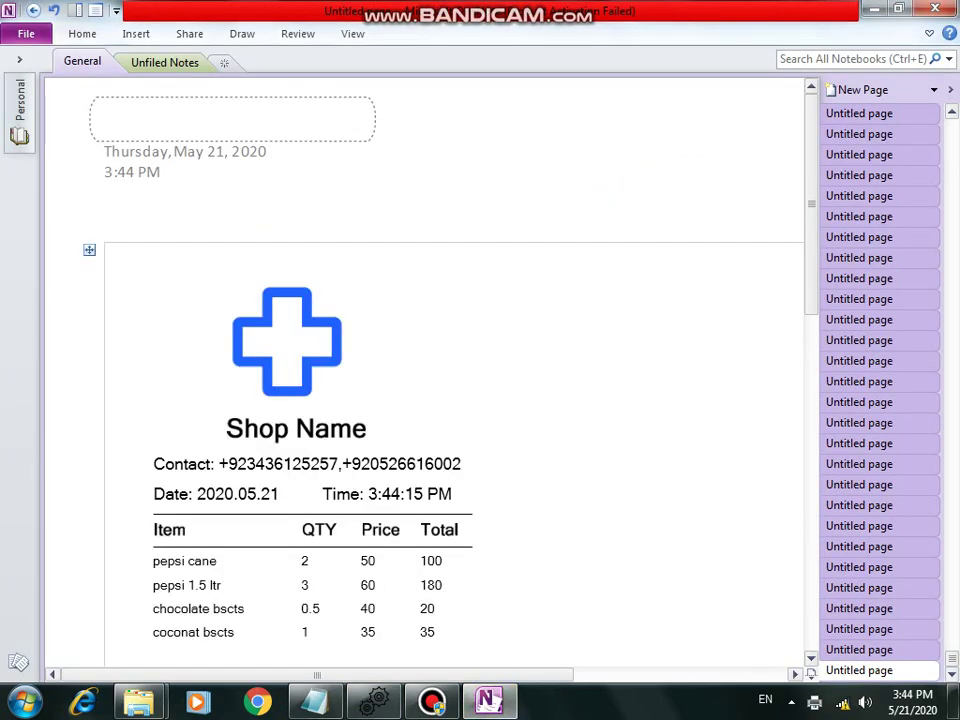
pyautogui.scroll(-3, 430, 380)
pyautogui.scroll(1, 430, 380)
pyautogui.scroll(-3, 430, 380)
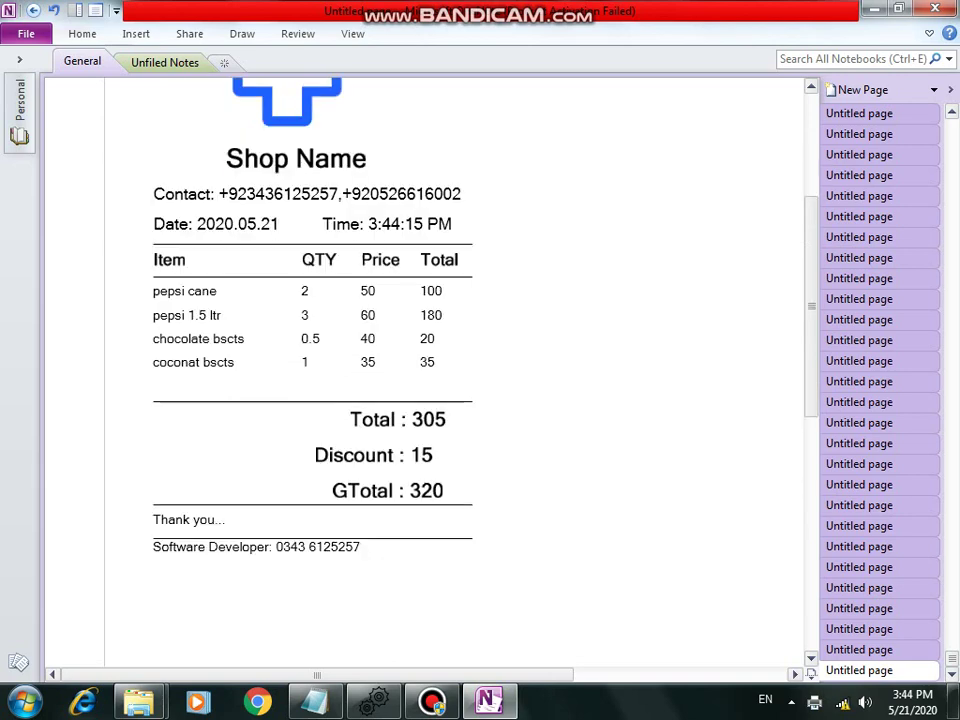
pyautogui.scroll(1, 430, 380)
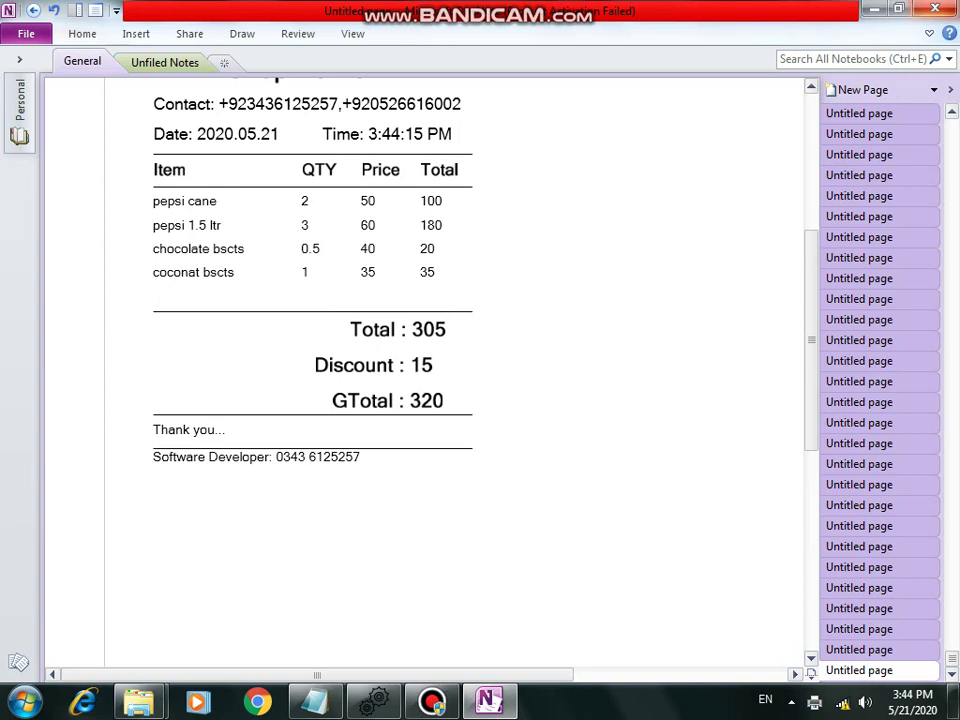
pyautogui.hotkey('alt', 'F4')
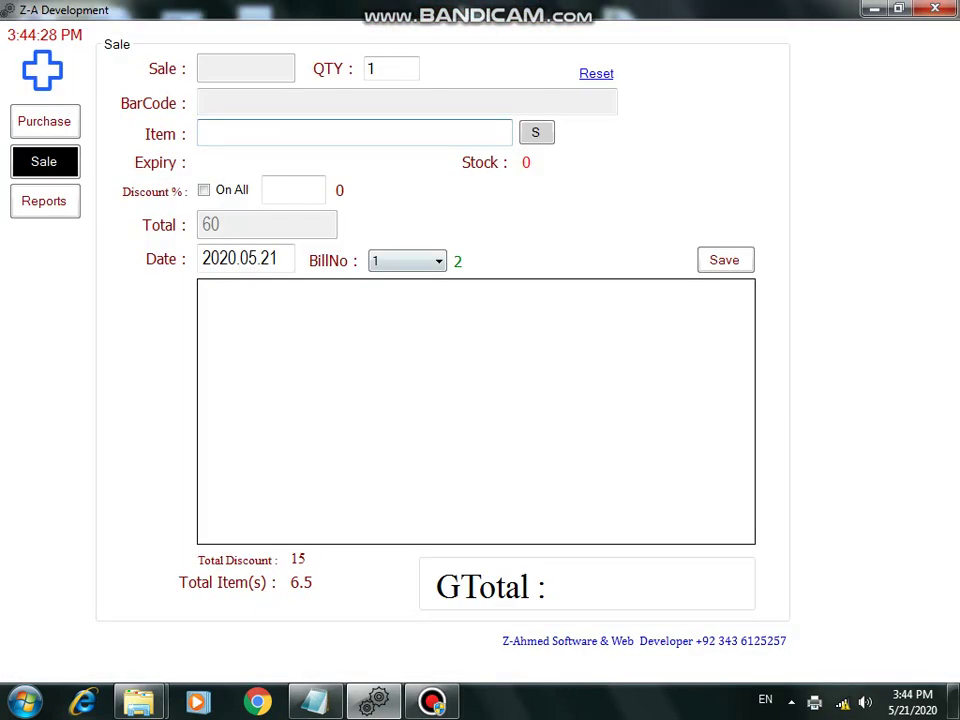
# Step: Replace the Notepad note with 'you can check bill by date enter bill wiill load by date'
pyautogui.hotkey('alt', 'Tab')
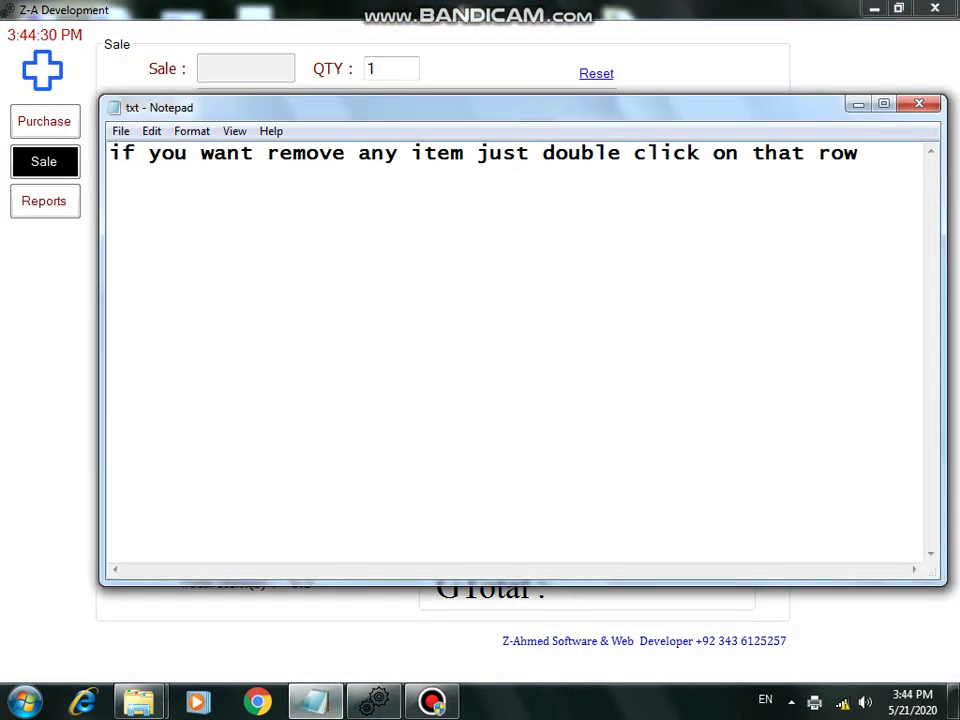
pyautogui.hotkey('shift', 'Left')
pyautogui.hotkey('shift', 'Left')
pyautogui.hotkey('shift', 'Left')
pyautogui.hotkey('shift', 'Left')
pyautogui.hotkey('shift', 'Left')
pyautogui.hotkey('ctrl', 'a')
pyautogui.write('you')
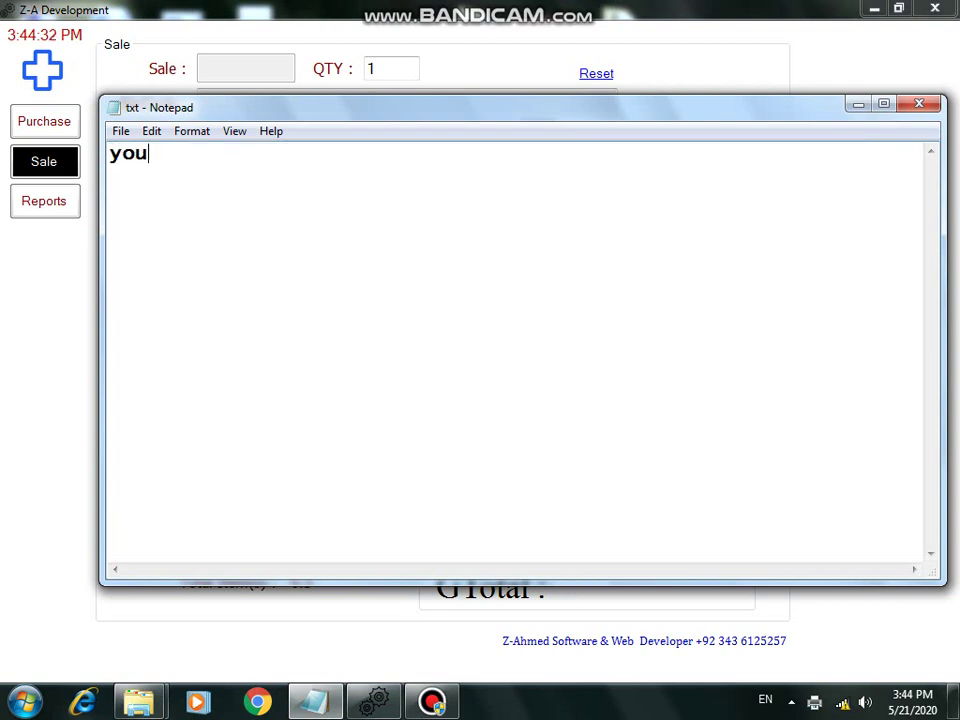
pyautogui.write(' can check bi')
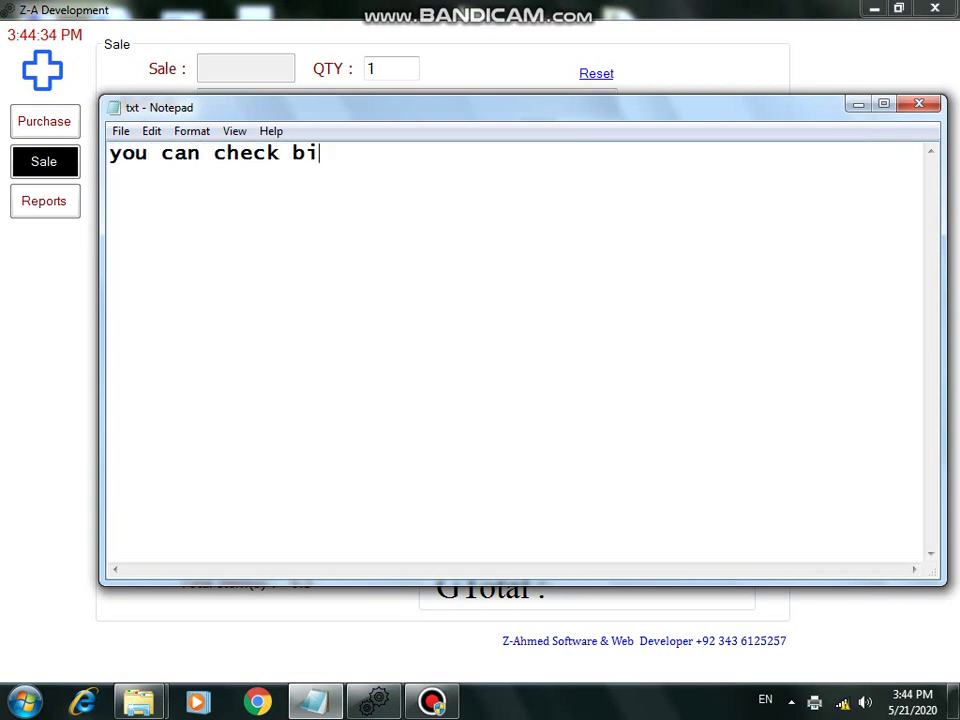
pyautogui.write('ll by date')
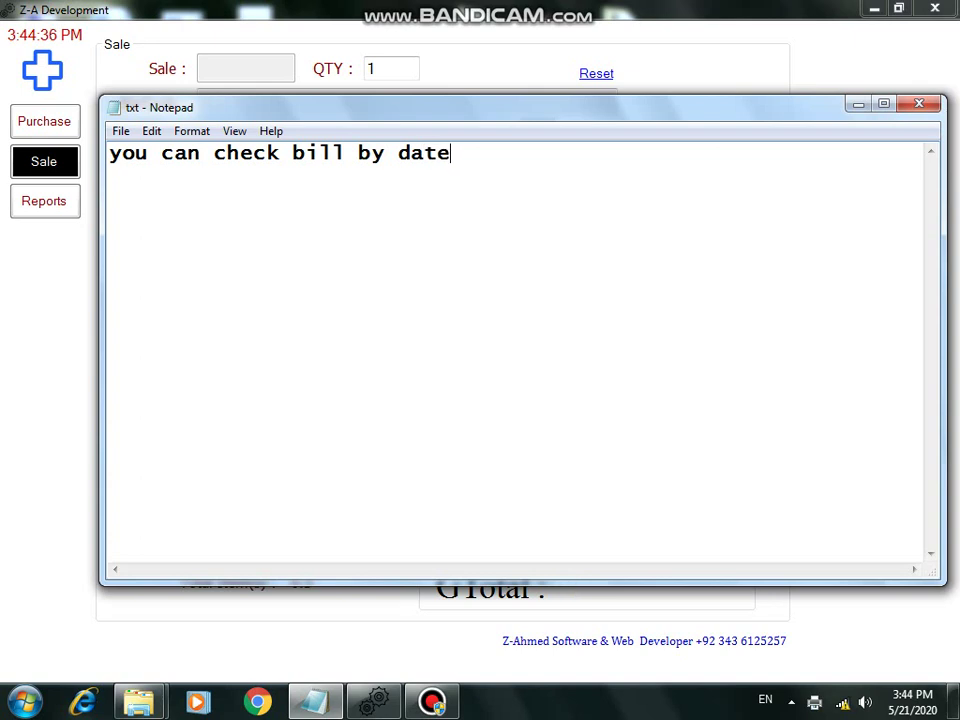
pyautogui.write(' enter ')
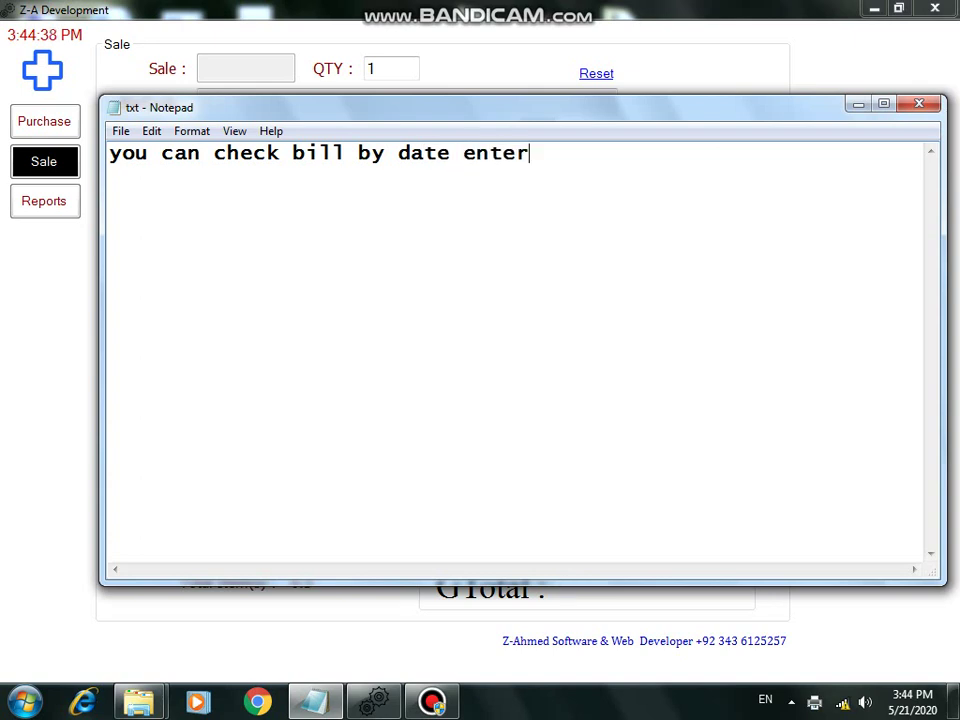
pyautogui.write(' bill wii')
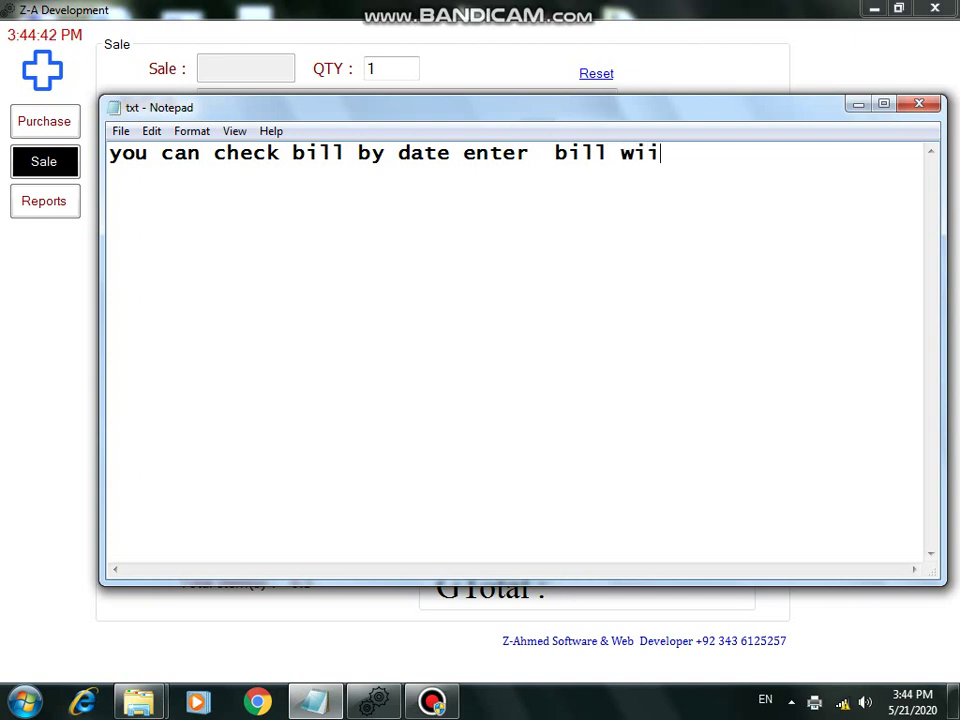
pyautogui.press('BackSpace')
pyautogui.write('ll load')
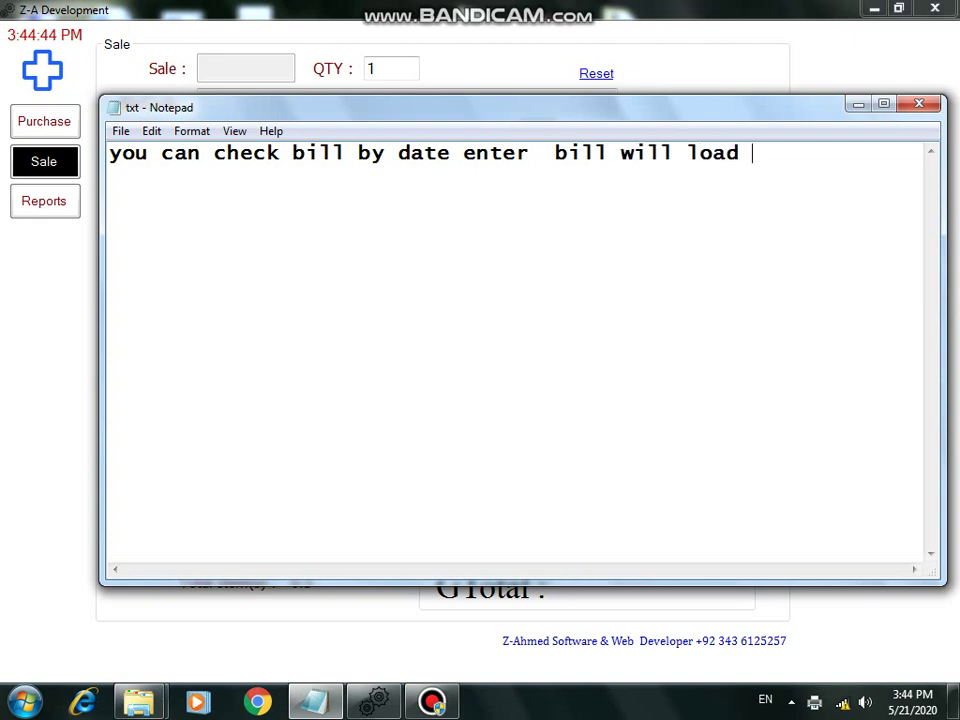
pyautogui.write(' by date')
# Step: Change the Date to 2020.05.20, then 2020.05.21 to reload bill 1, and answer the print prompt
pyautogui.hotkey('alt', 'Tab')
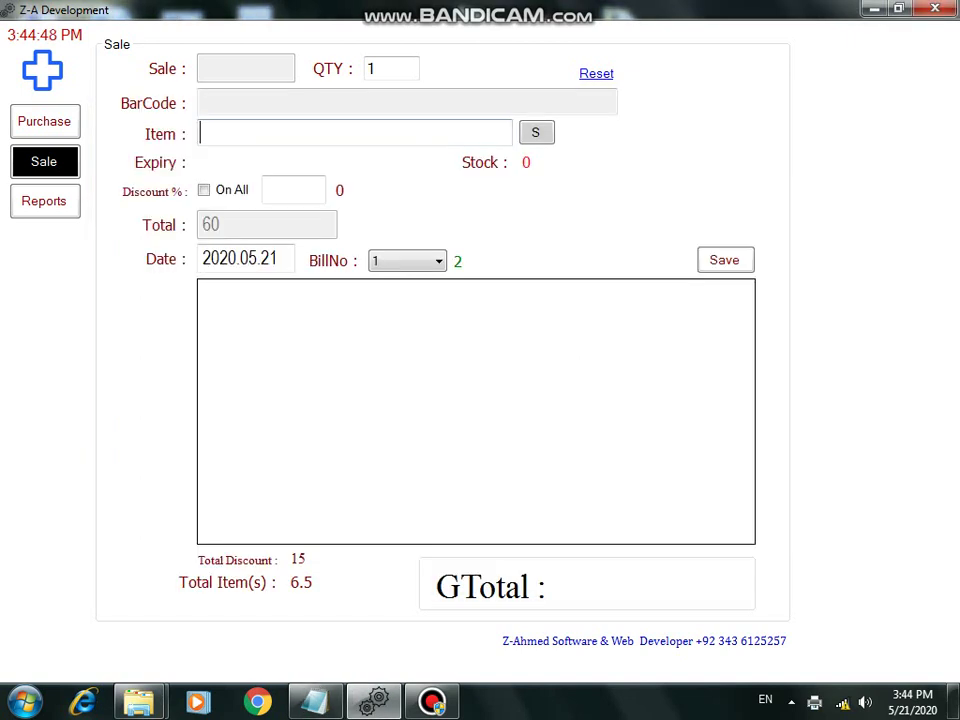
pyautogui.click(278, 258)
pyautogui.write('0')
pyautogui.press('Tab')
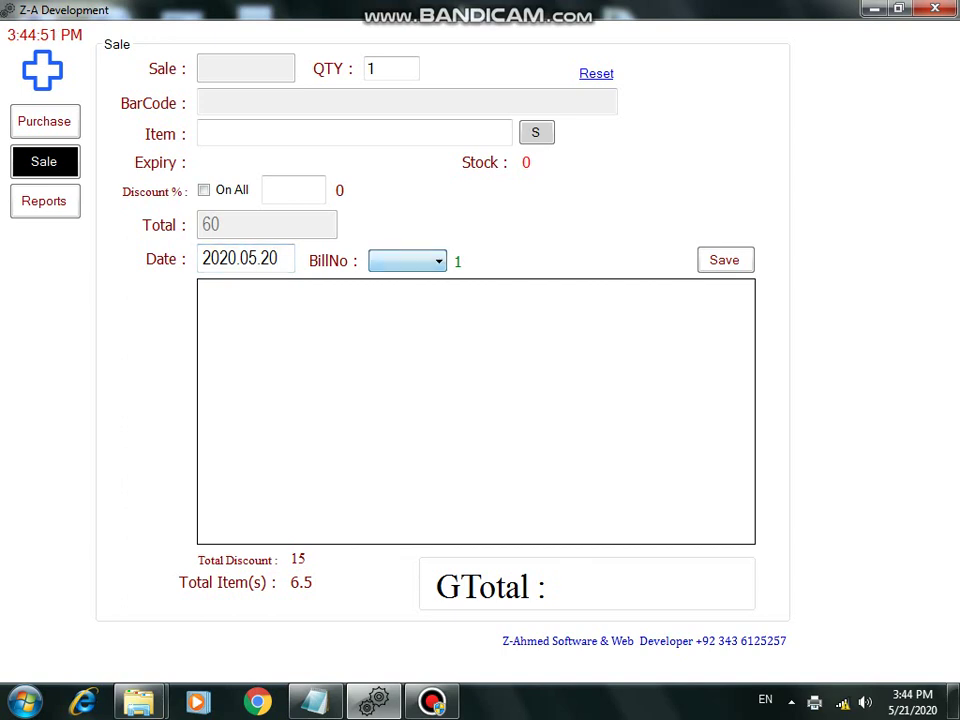
pyautogui.click(278, 258)
pyautogui.write('1')
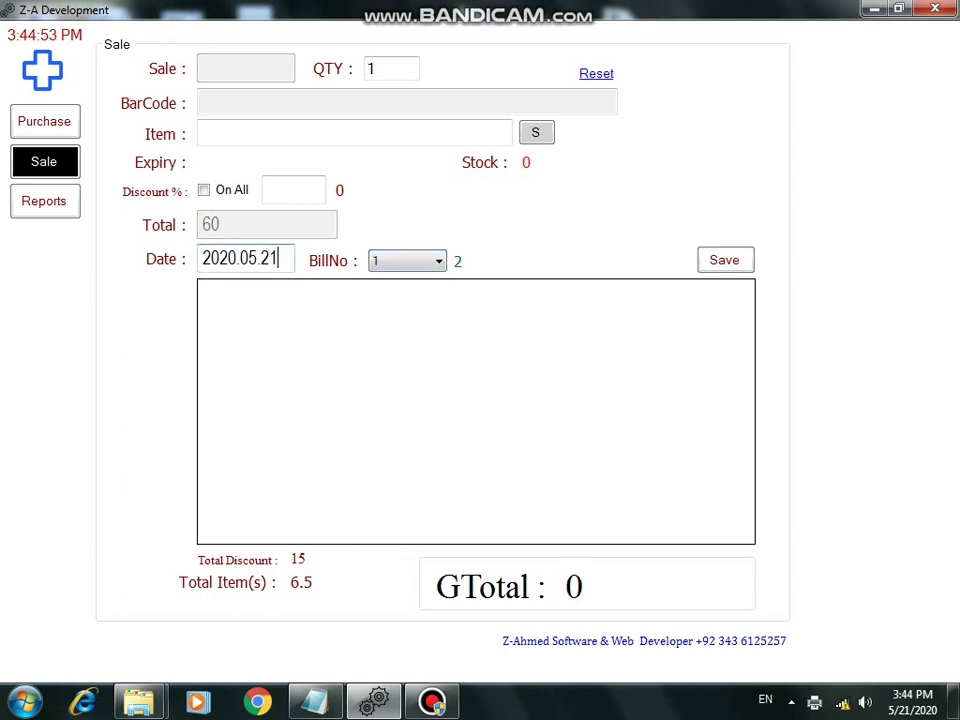
pyautogui.press('Tab')
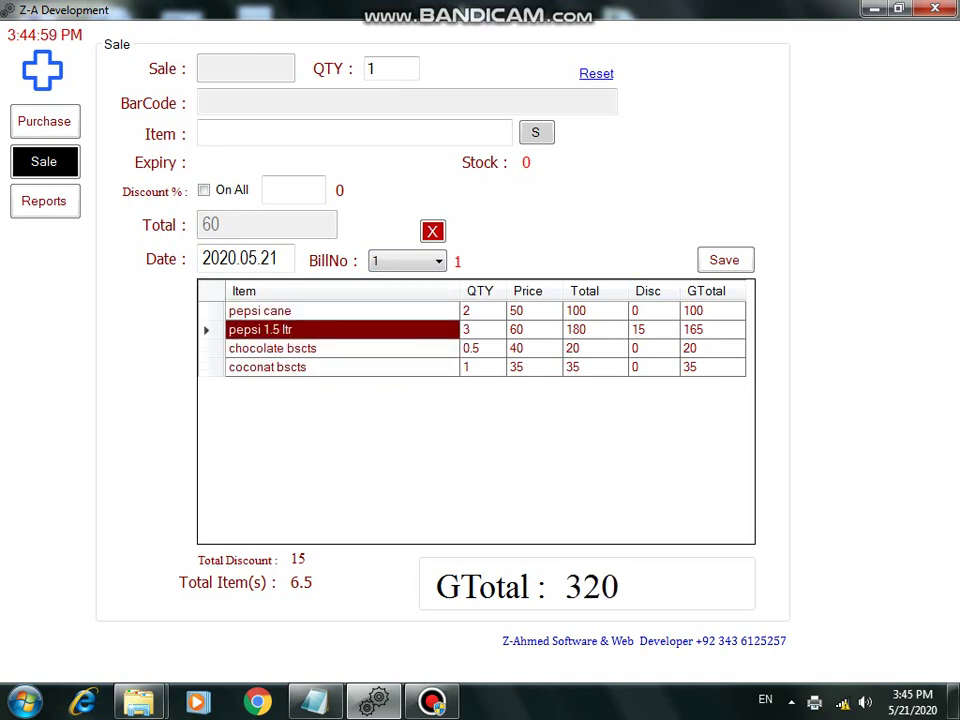
pyautogui.press('Return')
pyautogui.press('Return')
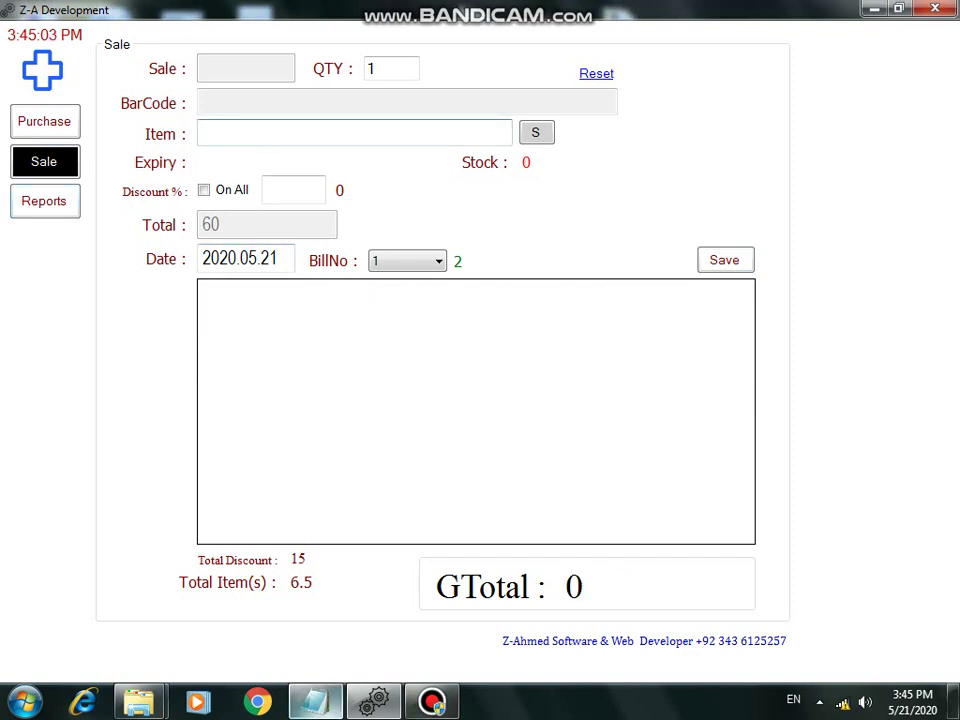
pyautogui.hotkey('alt', 'Tab')
# Step: Replace the note with 'simply you can make bill in any supermarket shop retail shop .with barcdode scanner a'
pyautogui.hotkey('shift', 'Home')
pyautogui.hotkey('shift', 'Right')
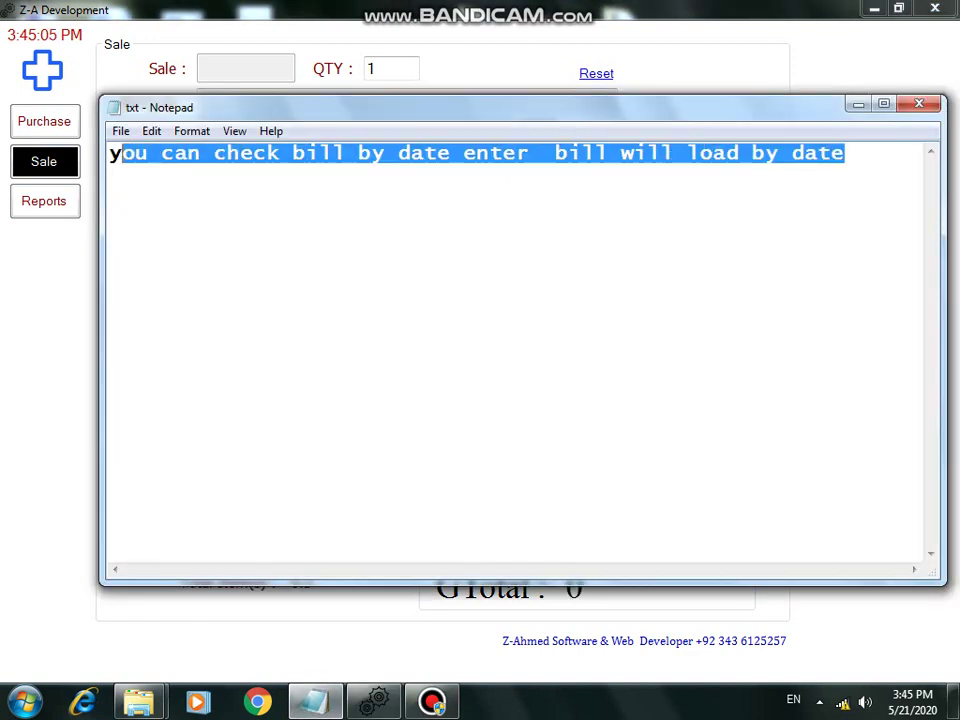
pyautogui.press('BackSpace')
pyautogui.press('BackSpace')
pyautogui.write('si')
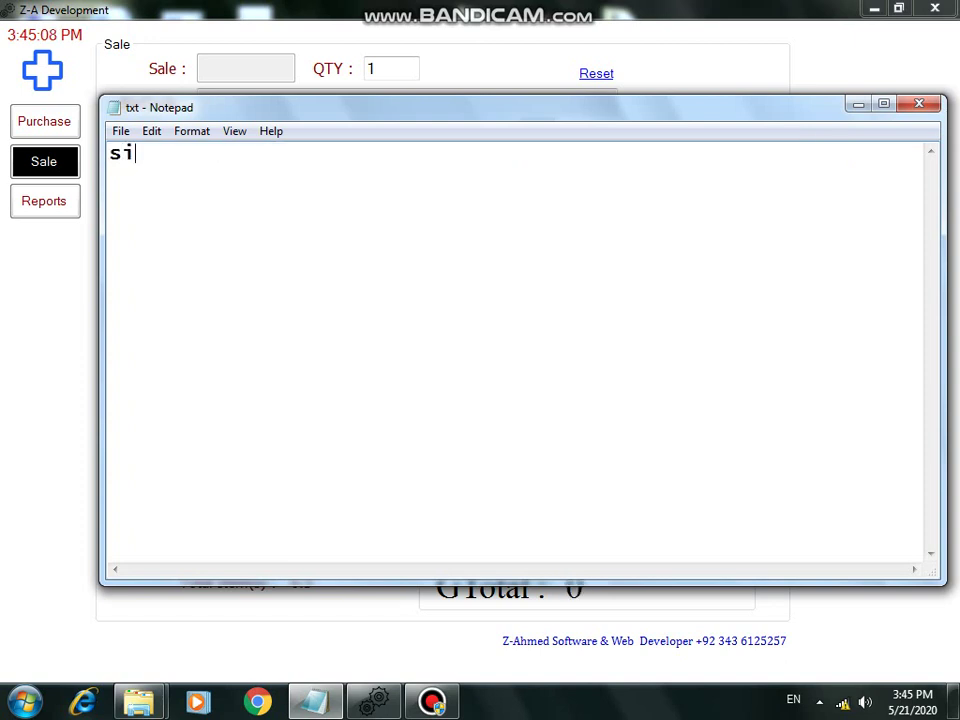
pyautogui.write('mply yo')
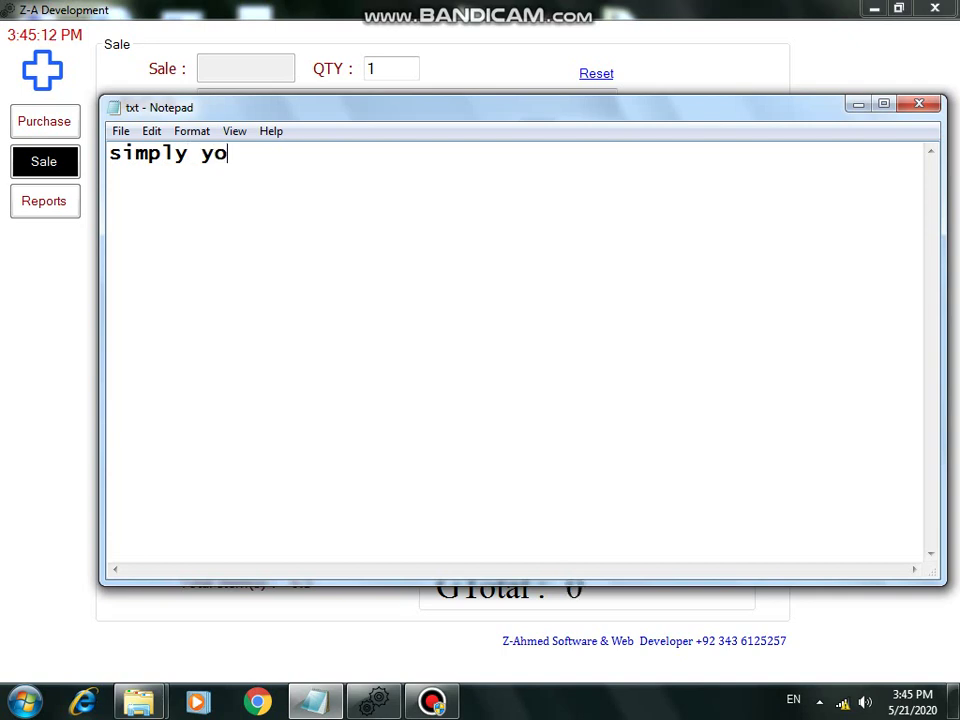
pyautogui.write('u can ma')
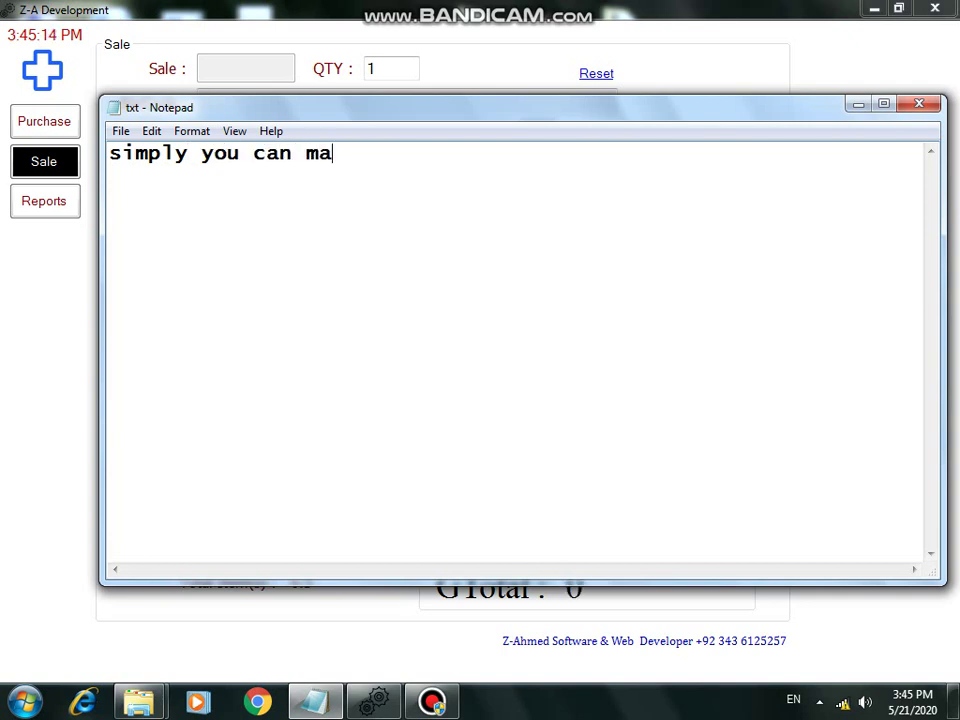
pyautogui.write('ke bill ')
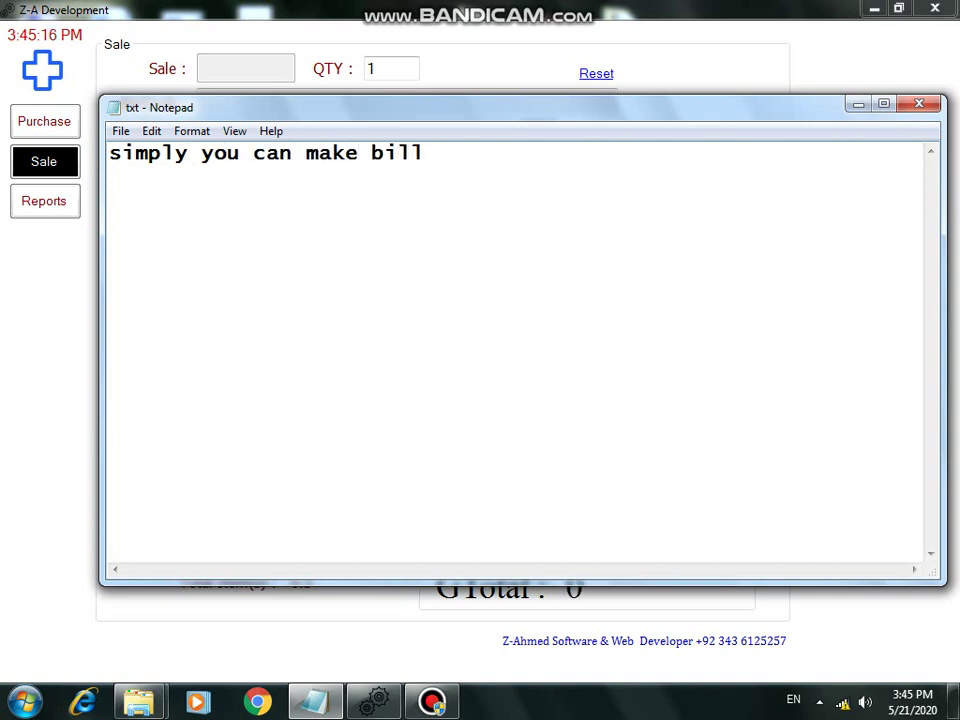
pyautogui.write('in any')
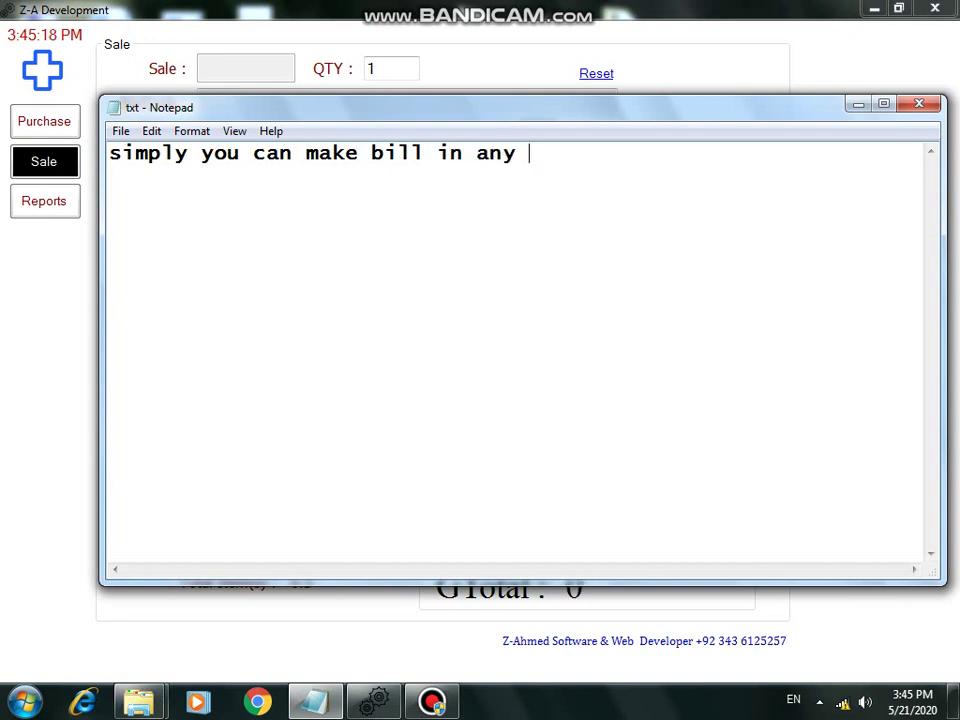
pyautogui.write(' supermar')
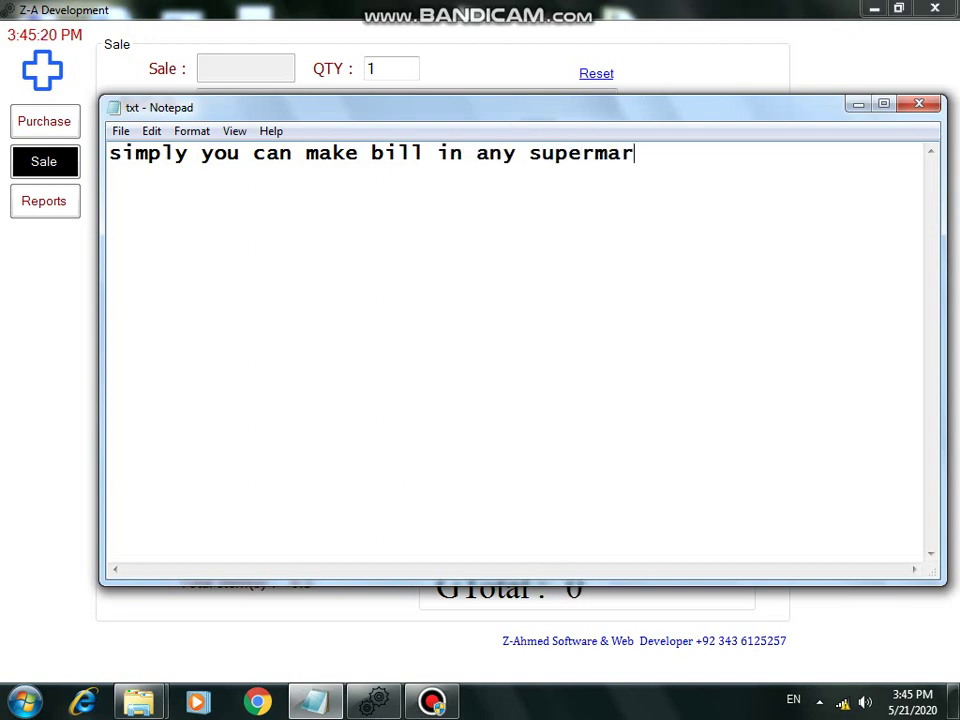
pyautogui.write('ket shop retail shop ')
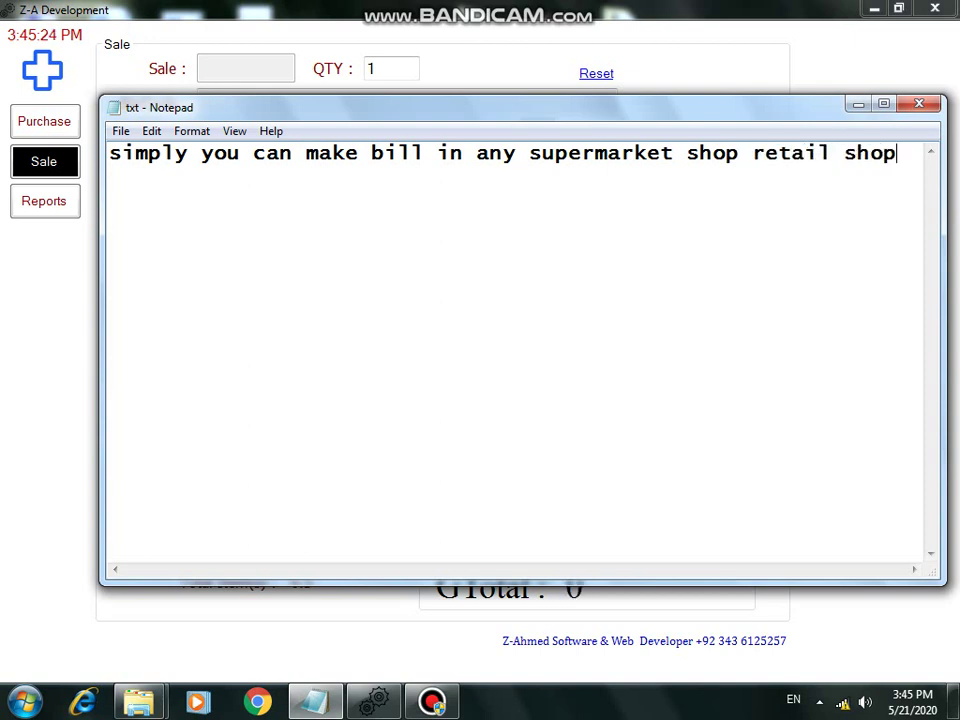
pyautogui.write('.')
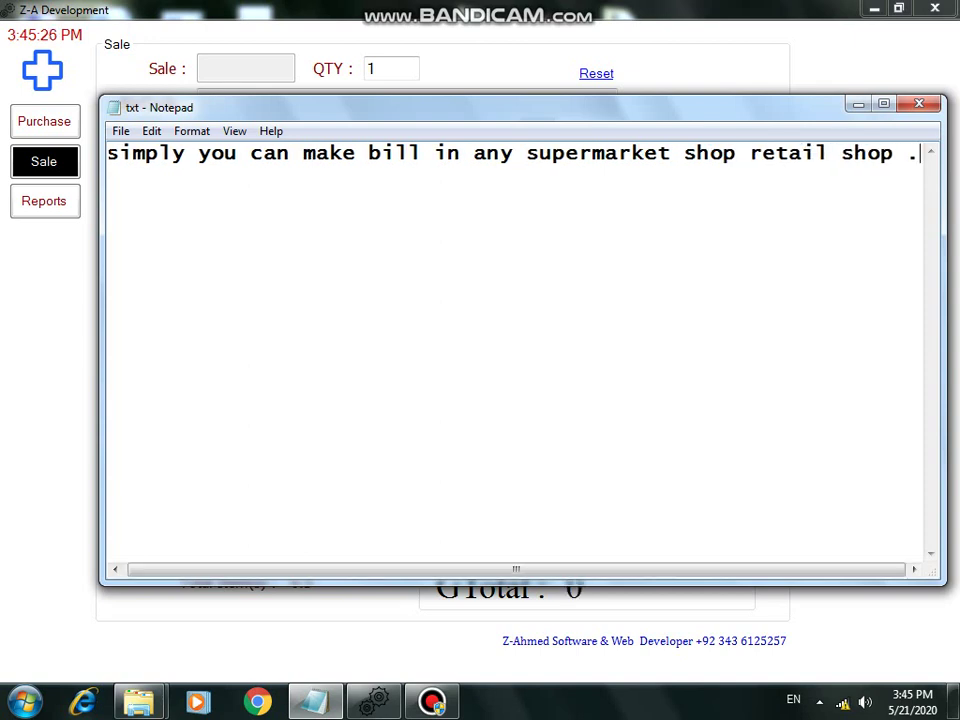
pyautogui.write('with ba')
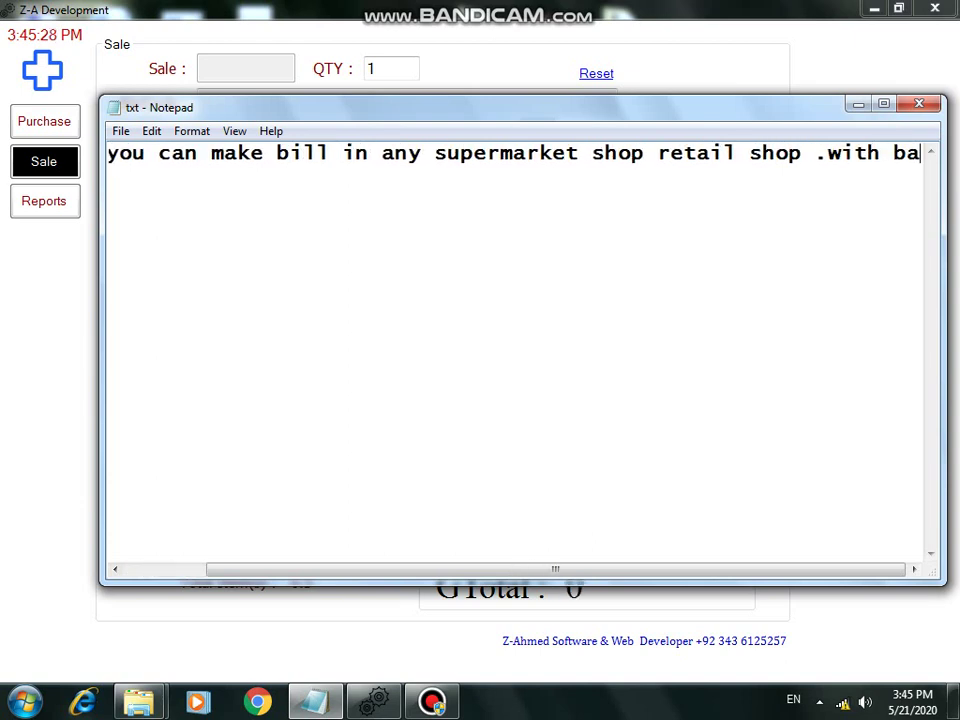
pyautogui.write('rcdode scanner and witho')
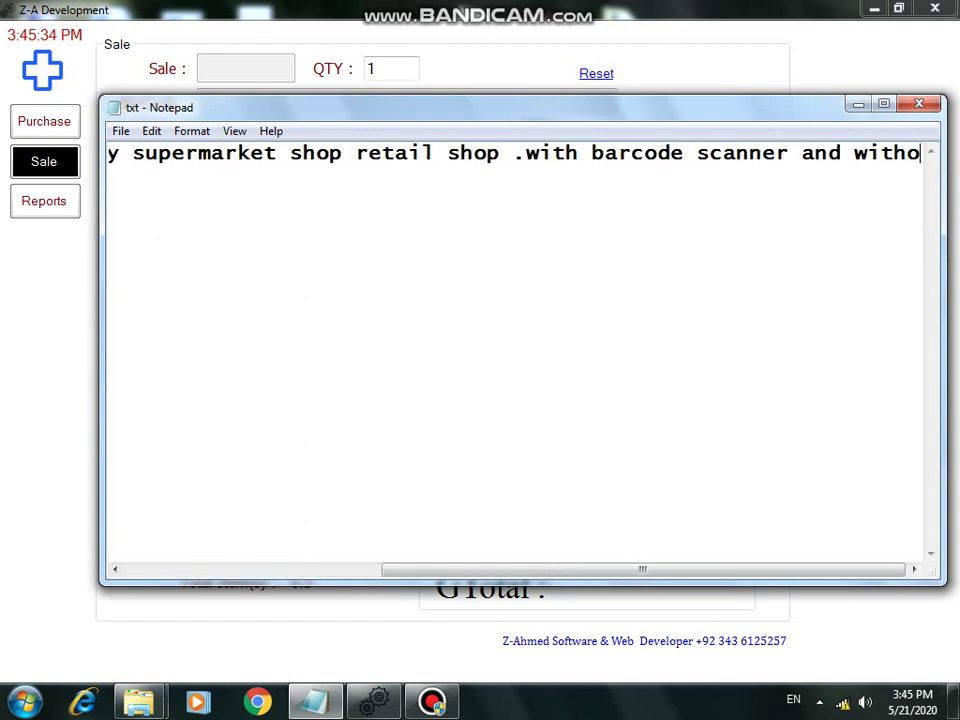